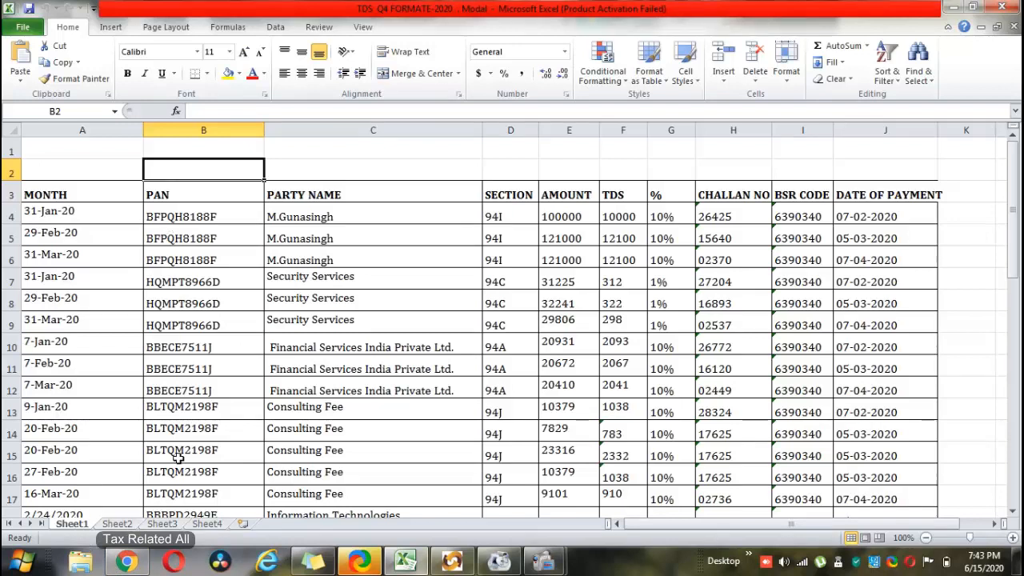
# - On Sheet2's January table, widen columns D and E so the SECTION and AMOUNT headers show fully
pyautogui.click(119, 524)
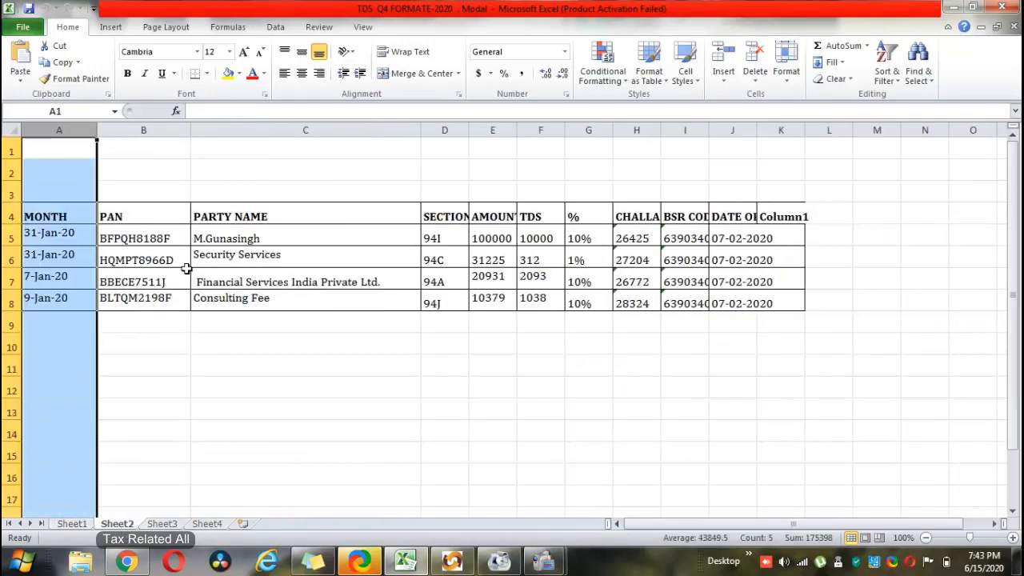
pyautogui.click(207, 361)
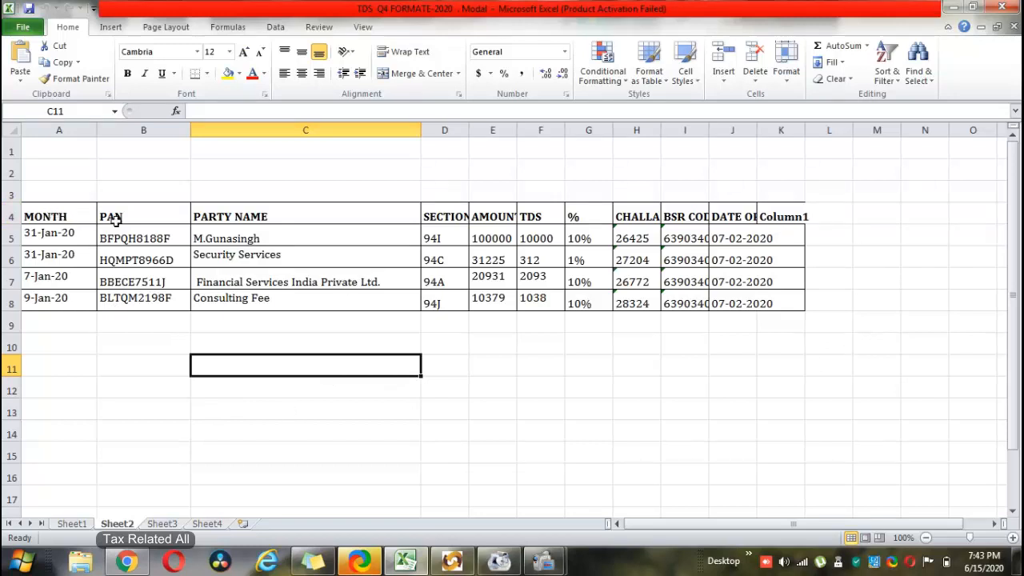
pyautogui.click(445, 217)
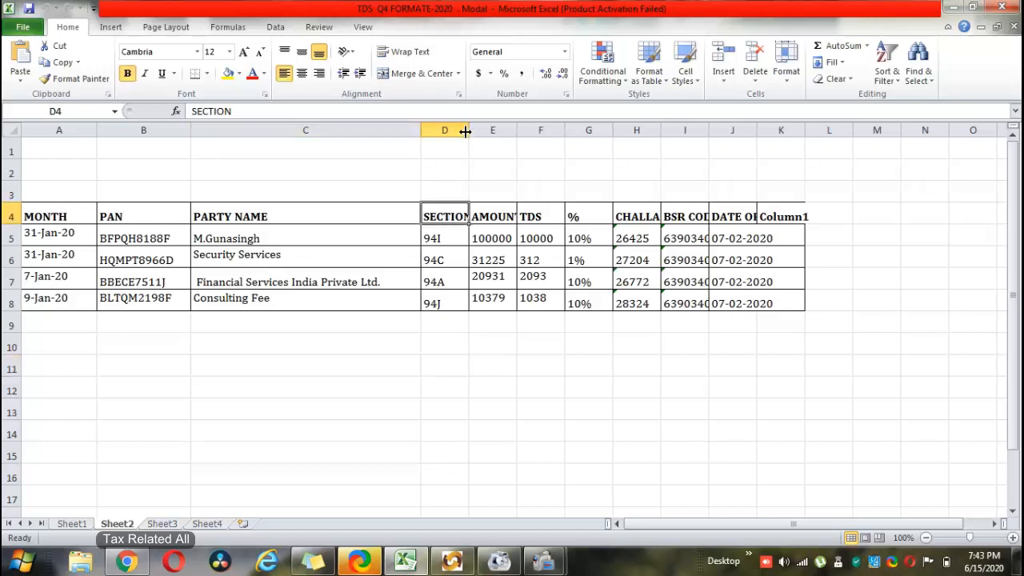
pyautogui.moveTo(468, 130); pyautogui.dragTo(610, 130)
pyautogui.click(519, 210)
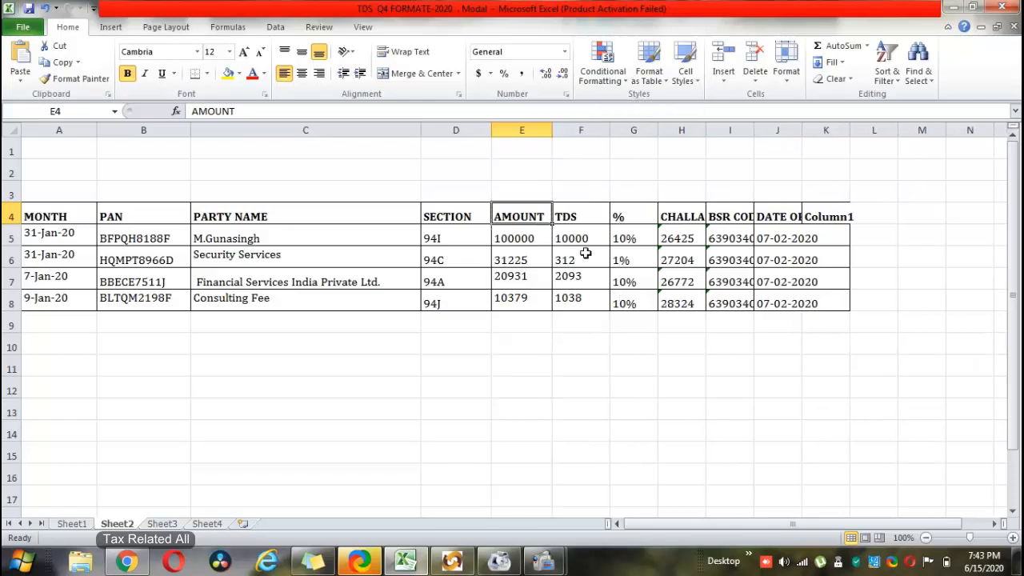
pyautogui.click(631, 220)
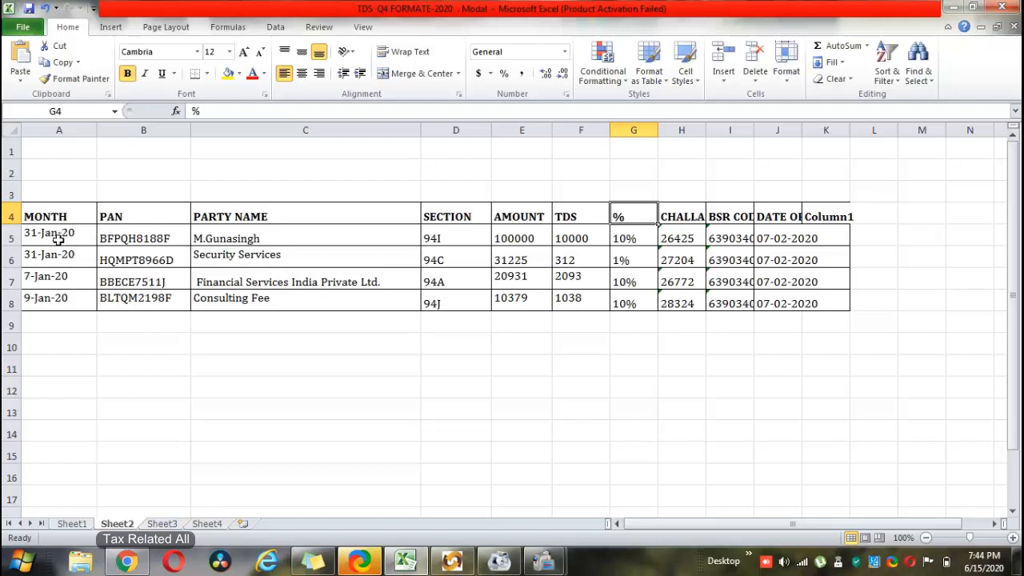
pyautogui.click(244, 243)
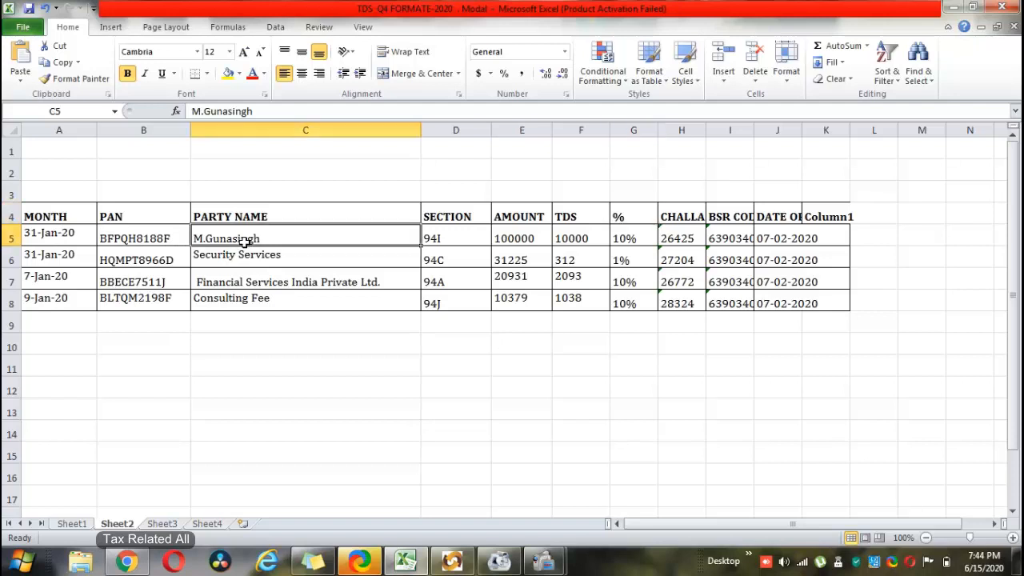
pyautogui.click(444, 240)
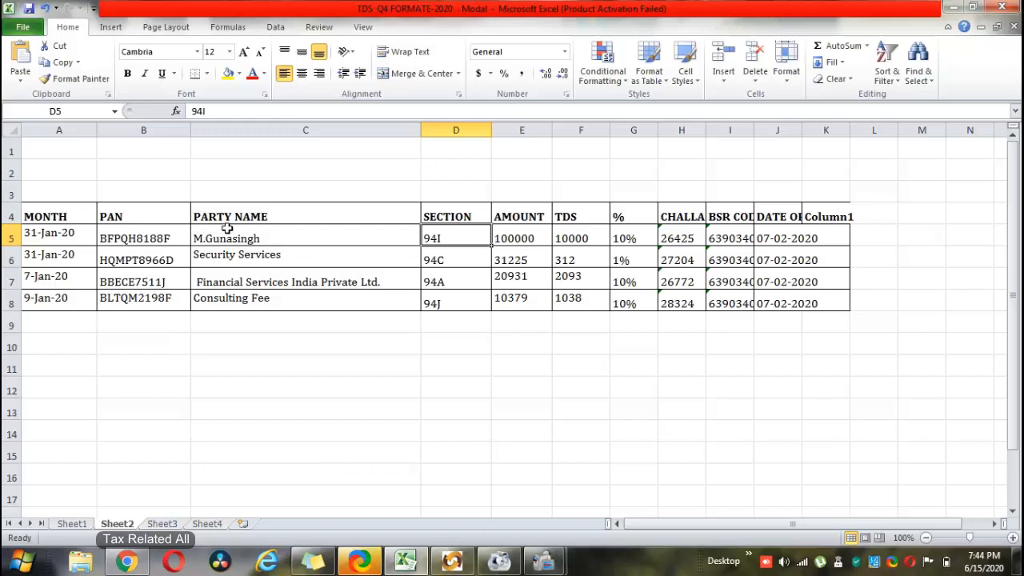
pyautogui.click(256, 237)
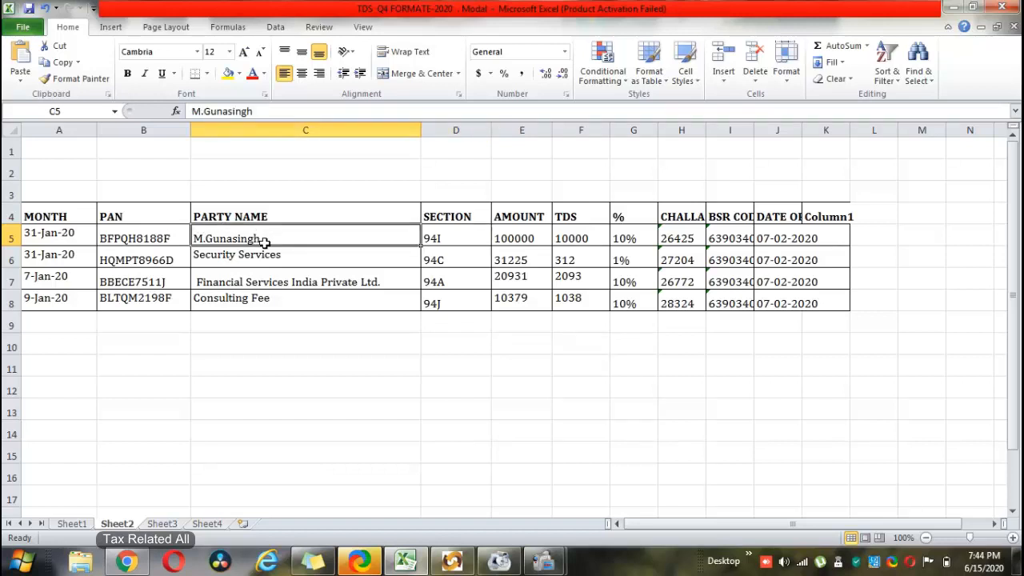
pyautogui.click(117, 233)
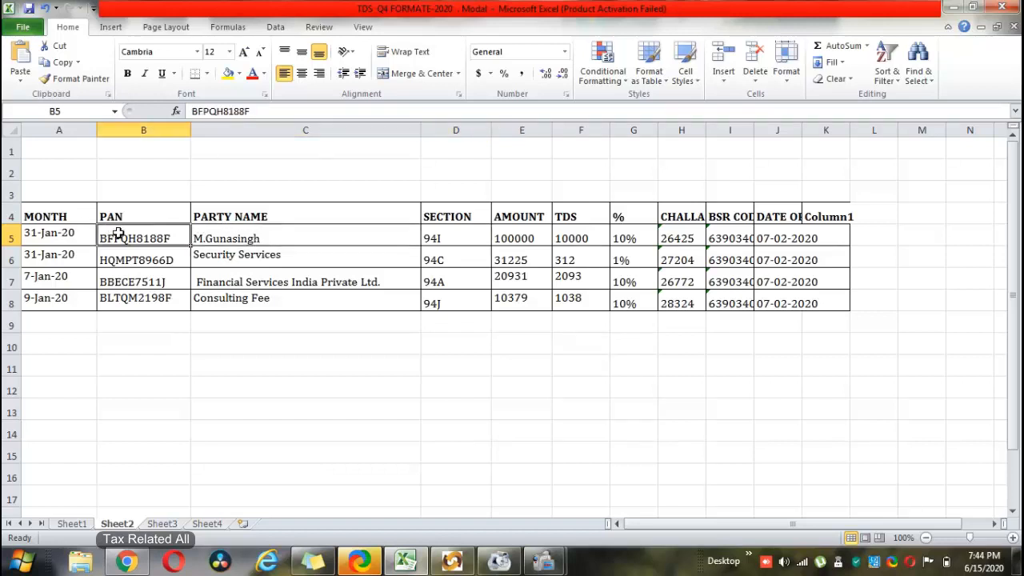
pyautogui.click(118, 215)
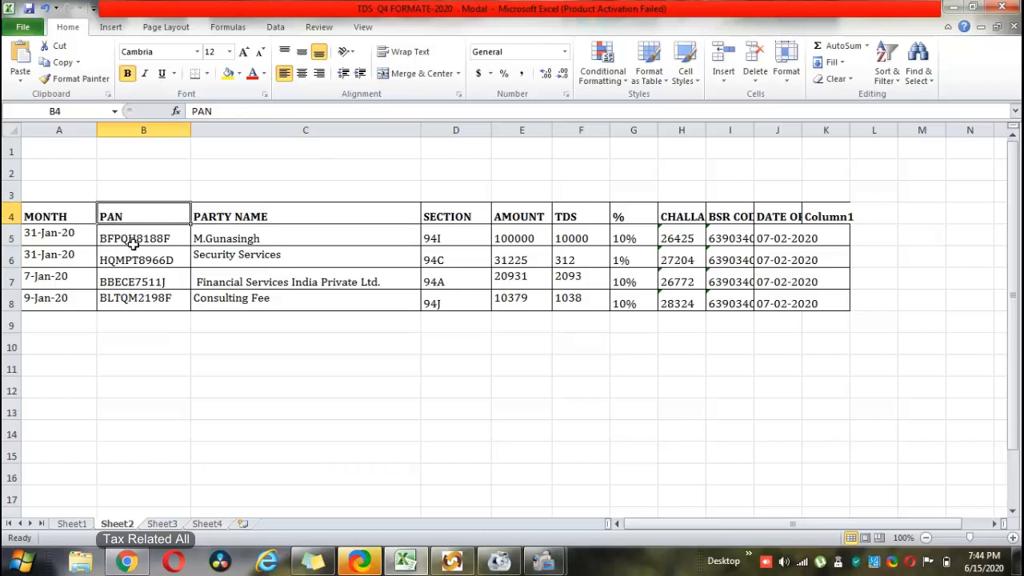
pyautogui.click(132, 245)
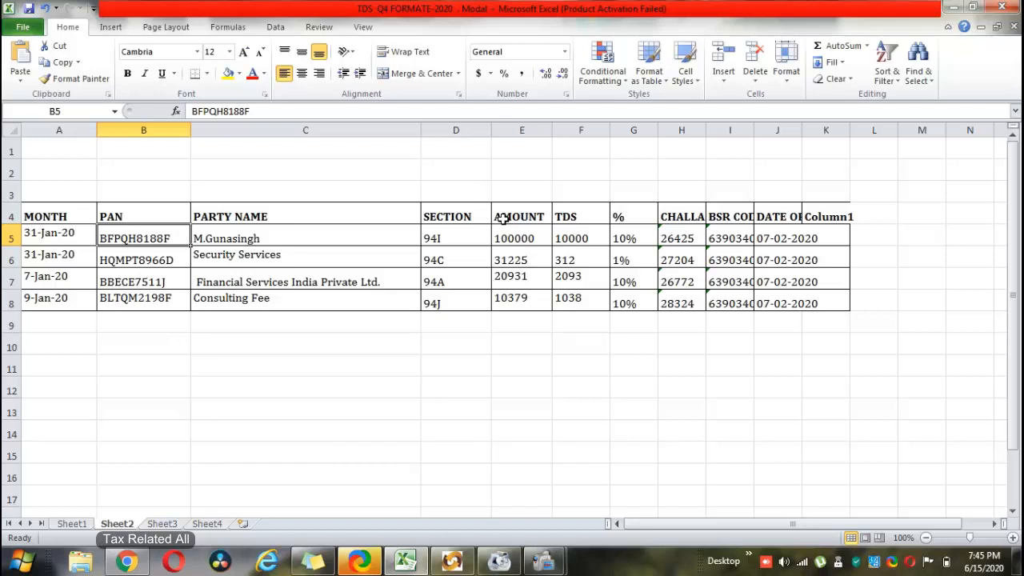
pyautogui.click(632, 217)
pyautogui.click(624, 236)
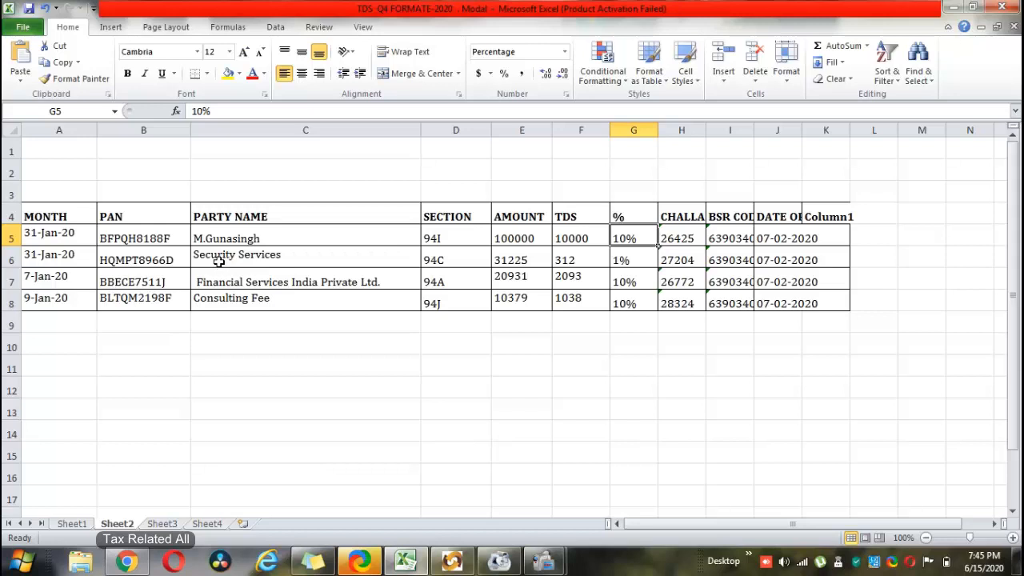
pyautogui.click(526, 262)
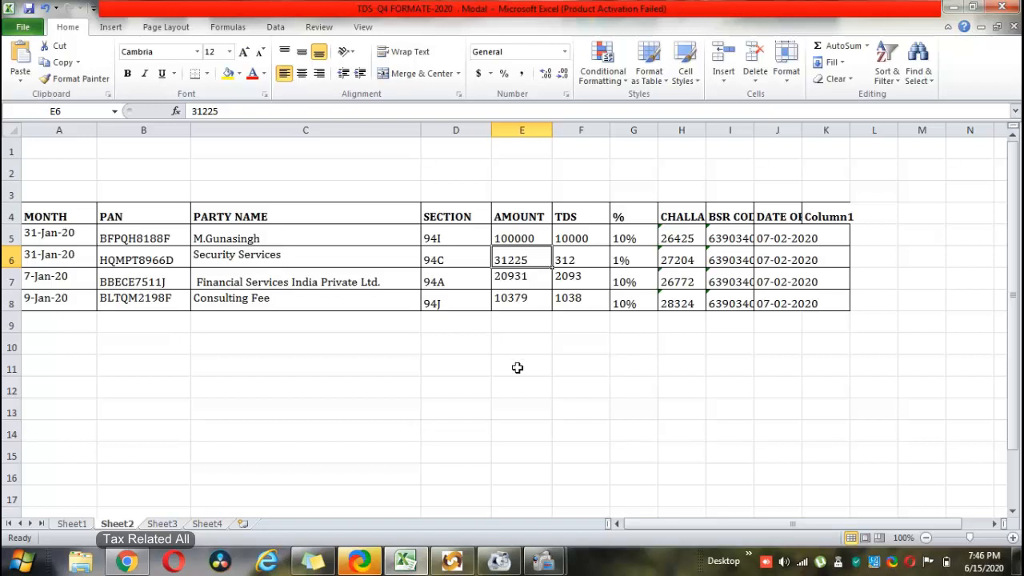
# - Widen the CHALLAN NO and BSR CODE columns (H and I) on Sheet2
pyautogui.click(569, 265)
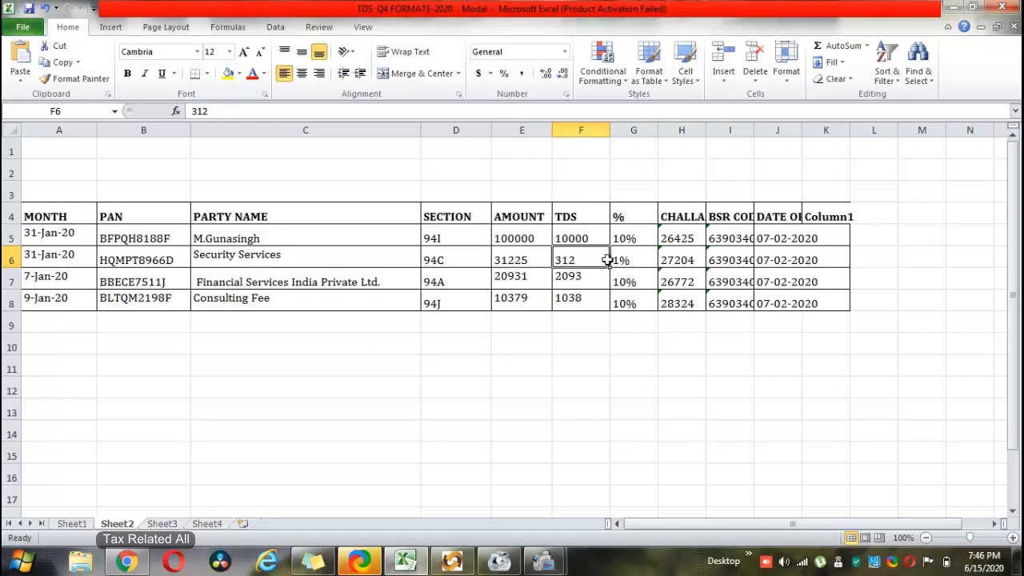
pyautogui.click(507, 262)
pyautogui.click(563, 259)
pyautogui.click(645, 254)
pyautogui.click(689, 224)
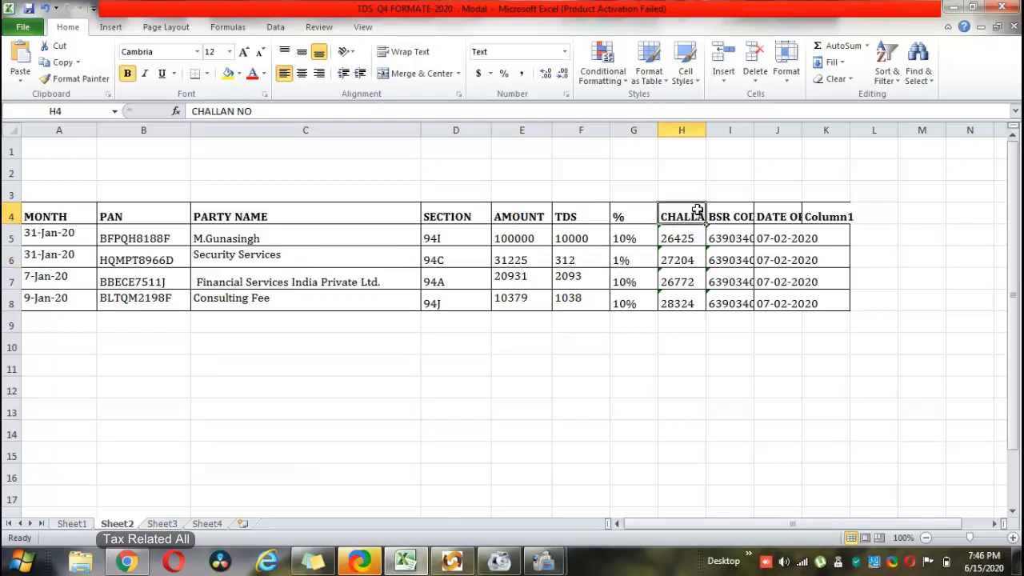
pyautogui.moveTo(705, 131); pyautogui.dragTo(719, 131)
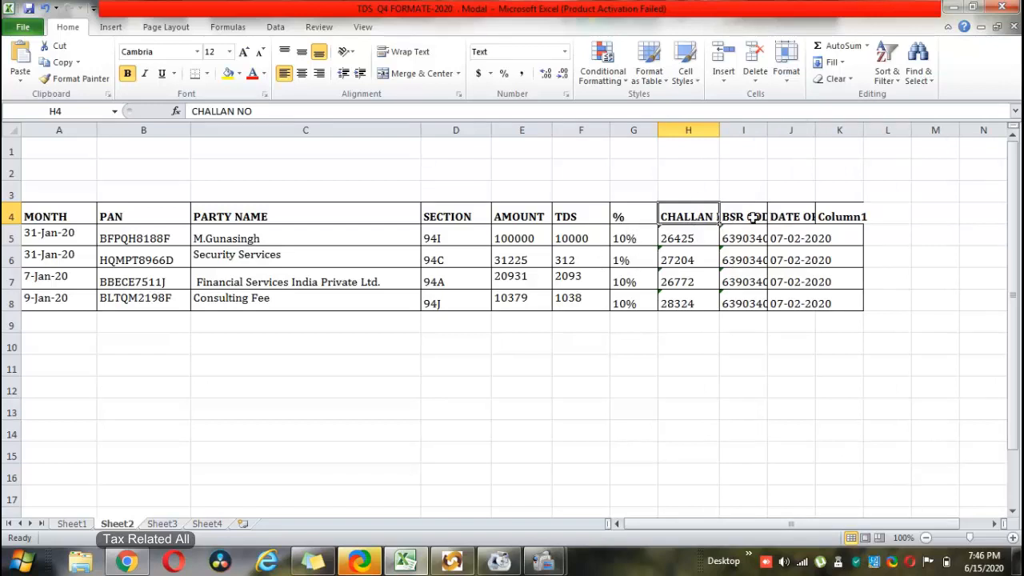
pyautogui.moveTo(768, 126); pyautogui.dragTo(795, 126)
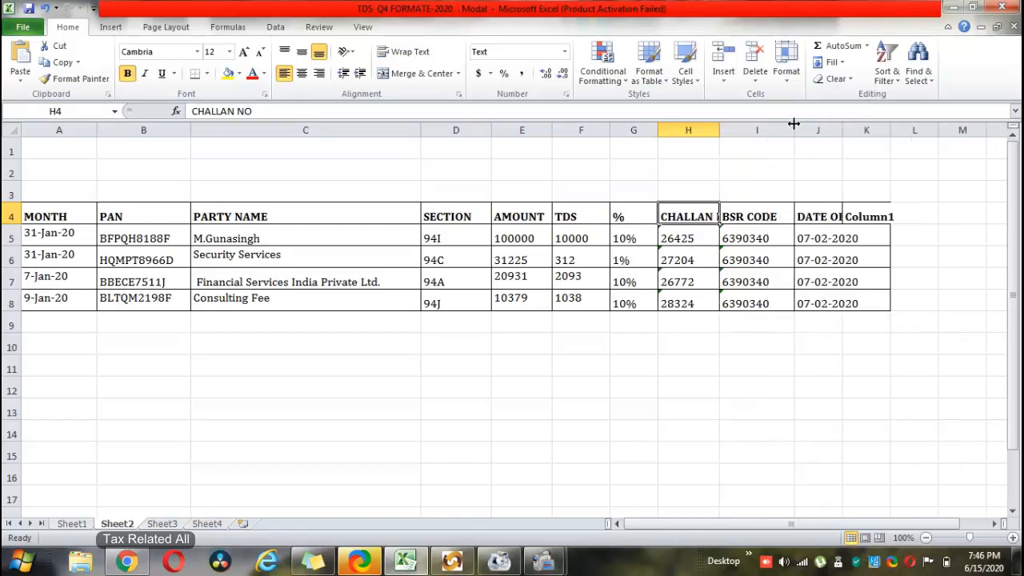
# - Widen the date of payment column J, check row 5's challan details, then open Sheet3
pyautogui.click(687, 240)
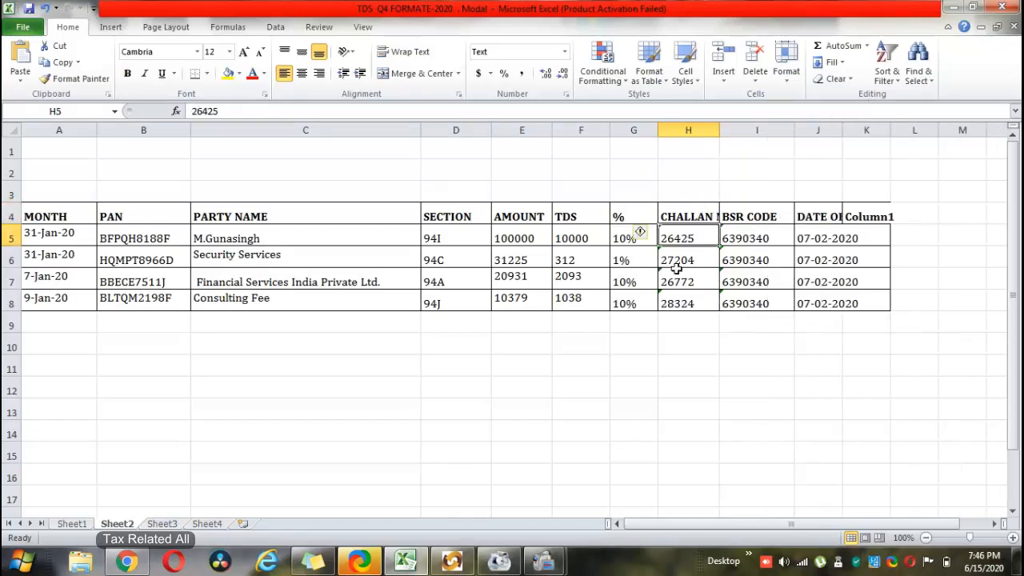
pyautogui.moveTo(843, 126); pyautogui.dragTo(870, 126)
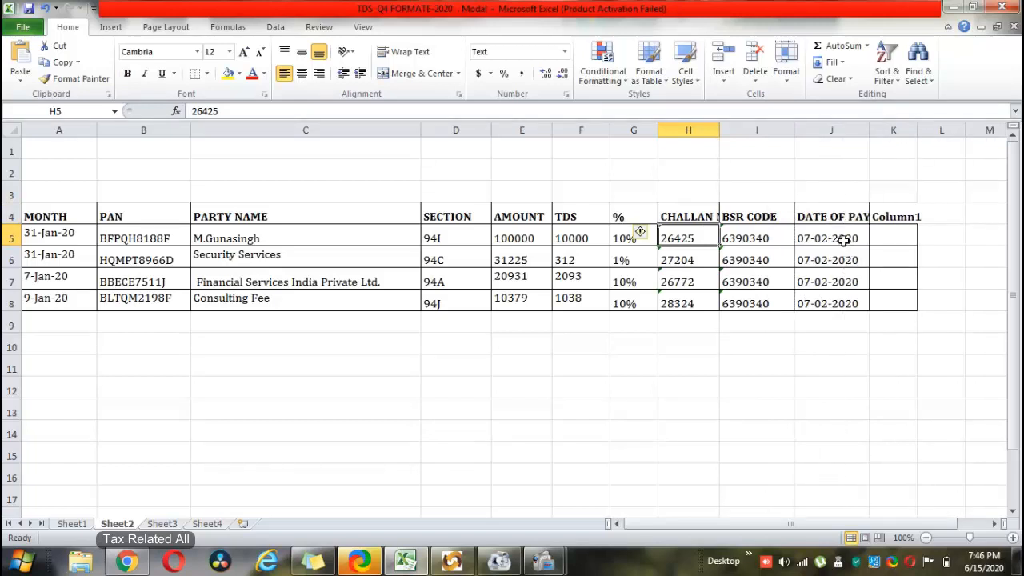
pyautogui.click(845, 240)
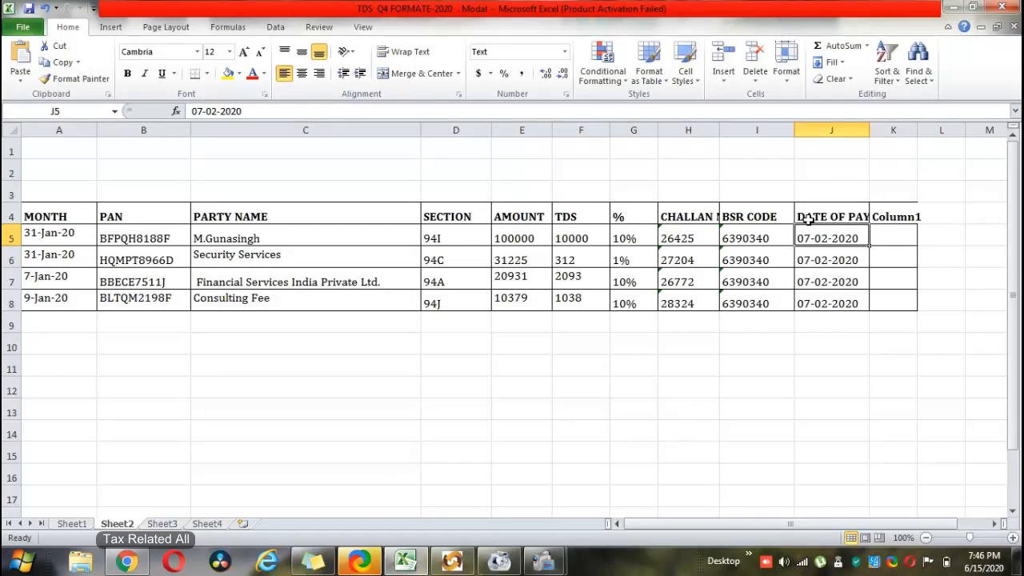
pyautogui.click(684, 240)
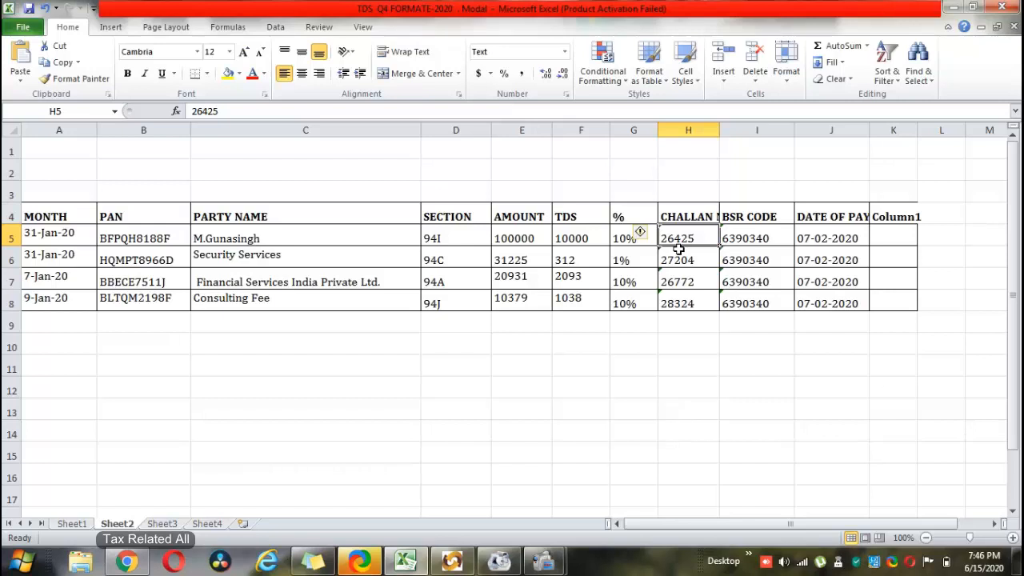
pyautogui.click(766, 239)
pyautogui.click(679, 232)
pyautogui.click(840, 215)
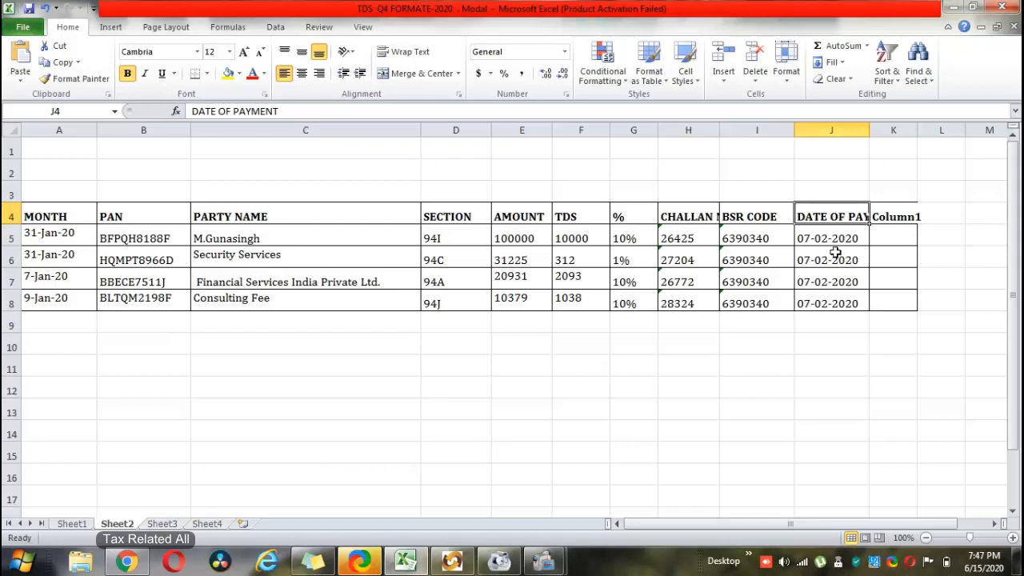
pyautogui.click(170, 524)
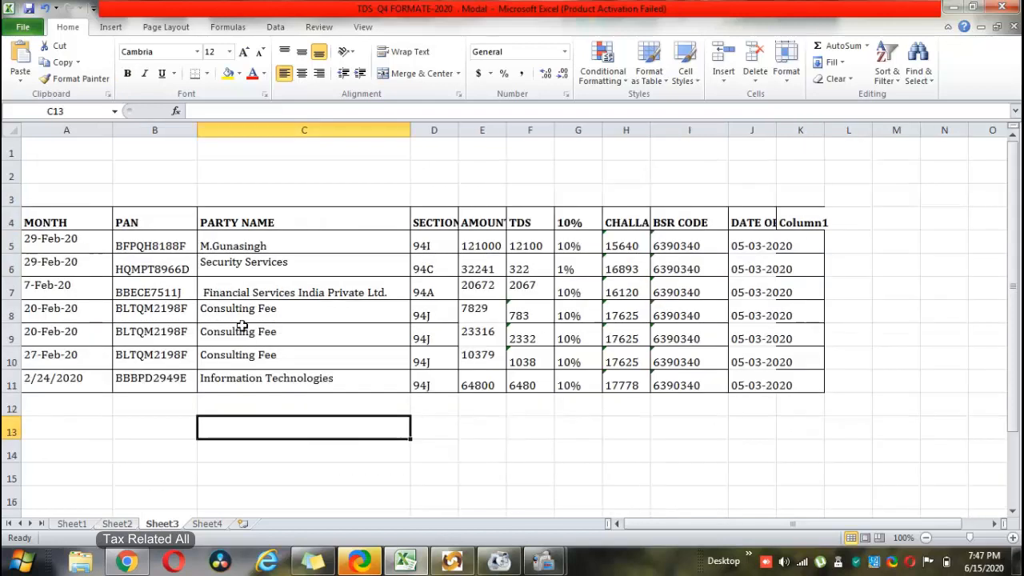
# - Check Sheet3's month and payment dates in A5 and J5, then move to Sheet4's March table
pyautogui.click(45, 241)
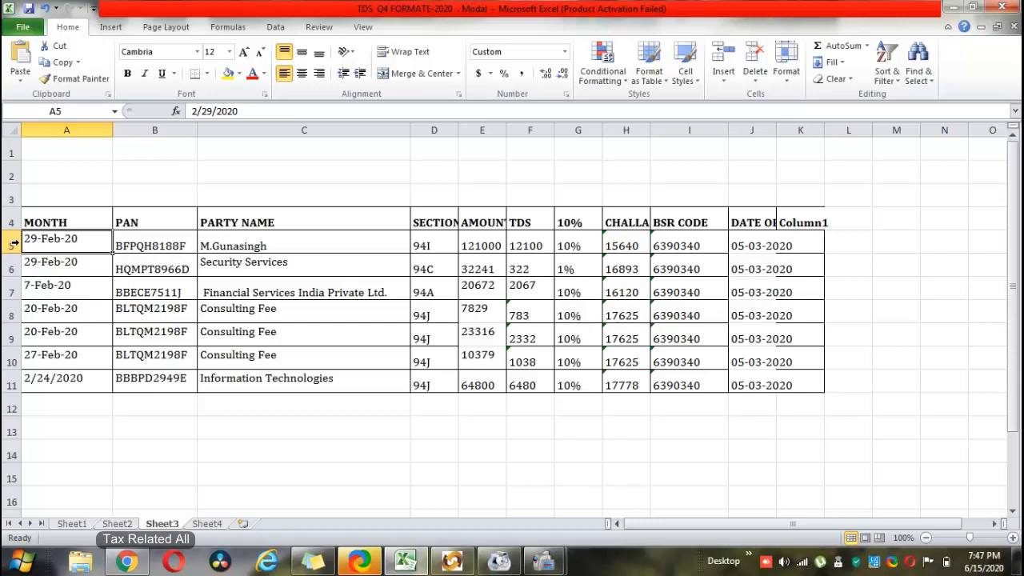
pyautogui.click(748, 246)
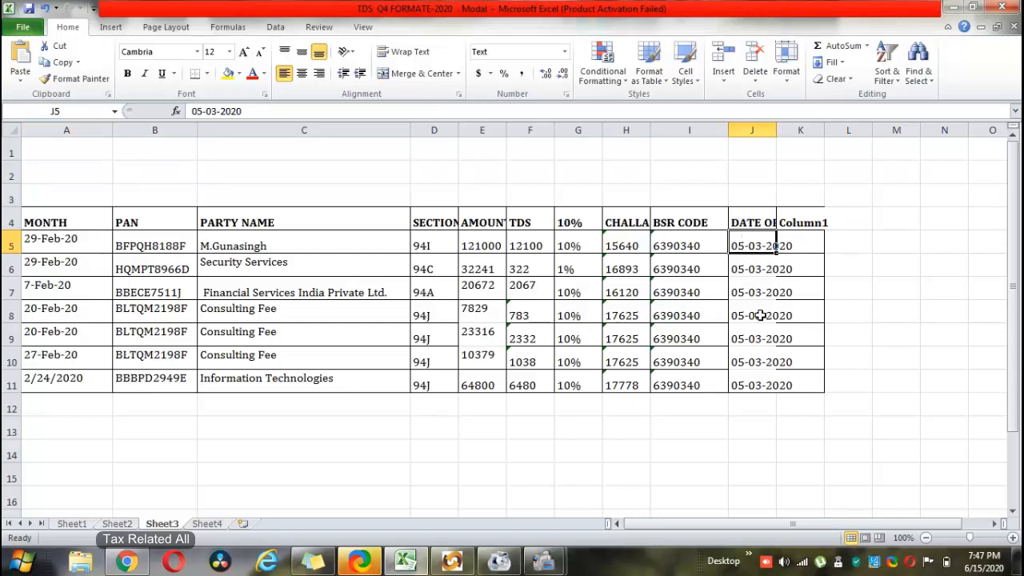
pyautogui.click(372, 430)
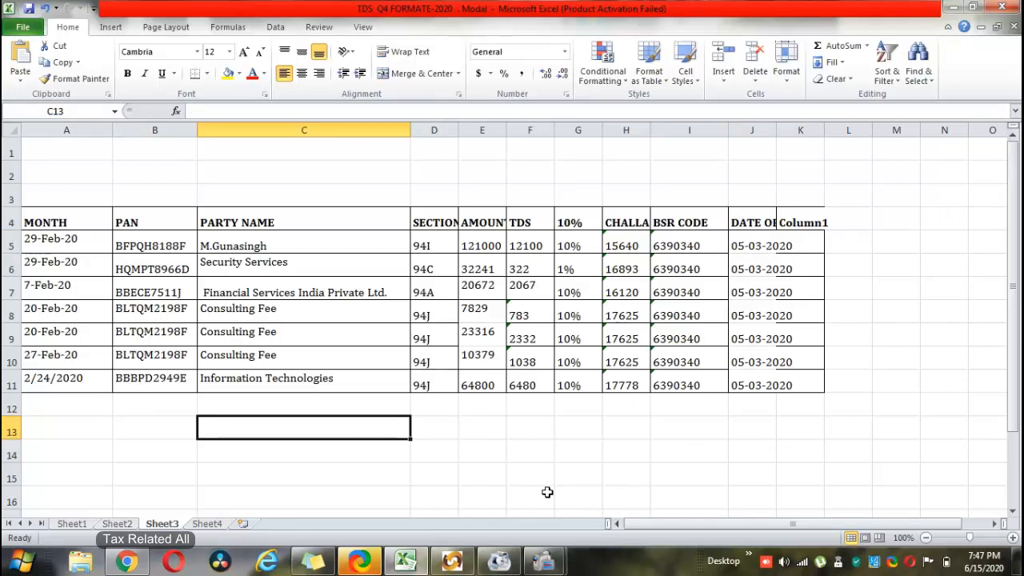
pyautogui.click(207, 525)
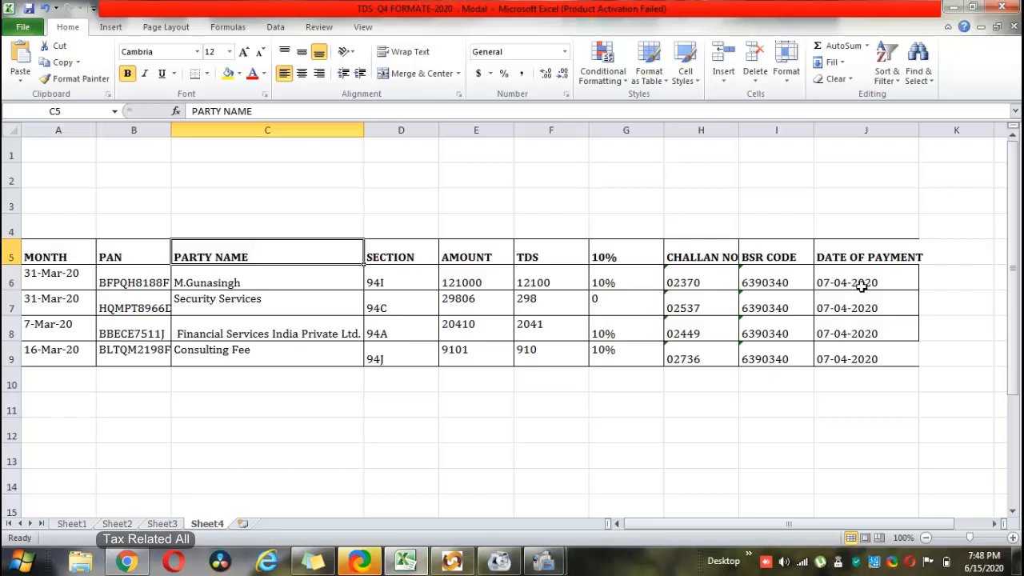
# - Review Sheet1's full TDS table, glance at Sheet2, and come back to Sheet1
pyautogui.click(73, 525)
pyautogui.scroll(-1, 193, 408)
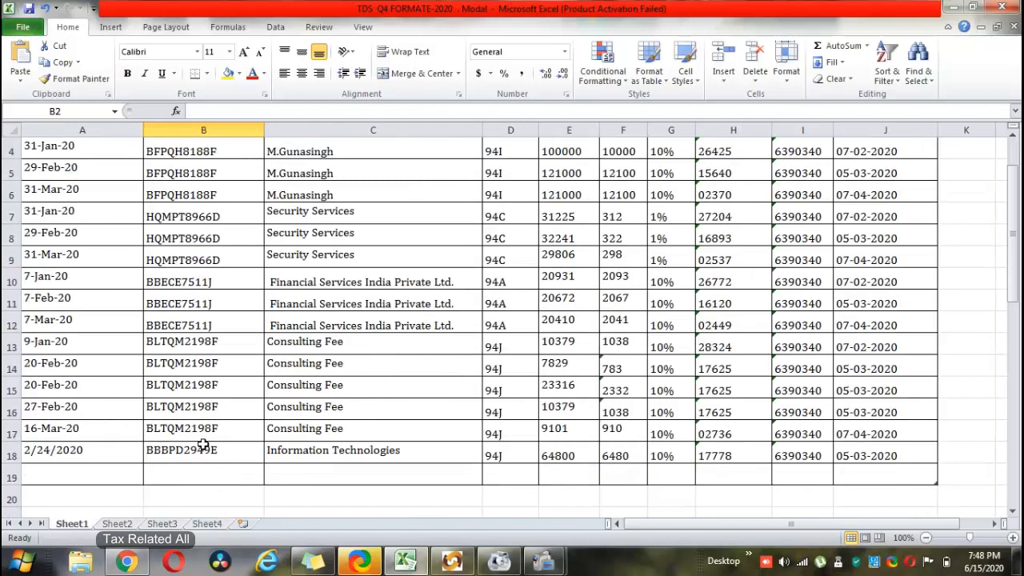
pyautogui.scroll(1, 204, 445)
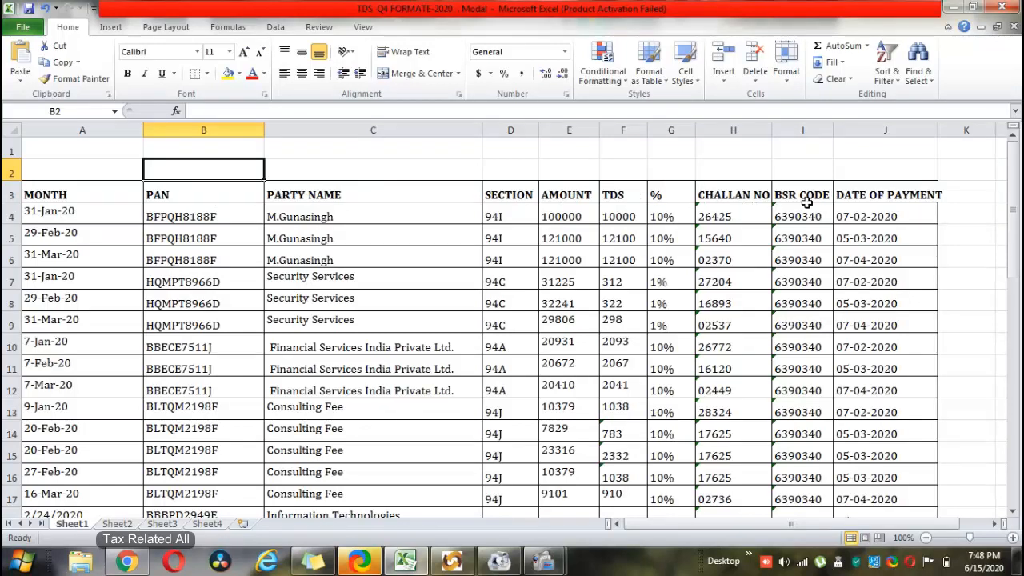
pyautogui.click(920, 196)
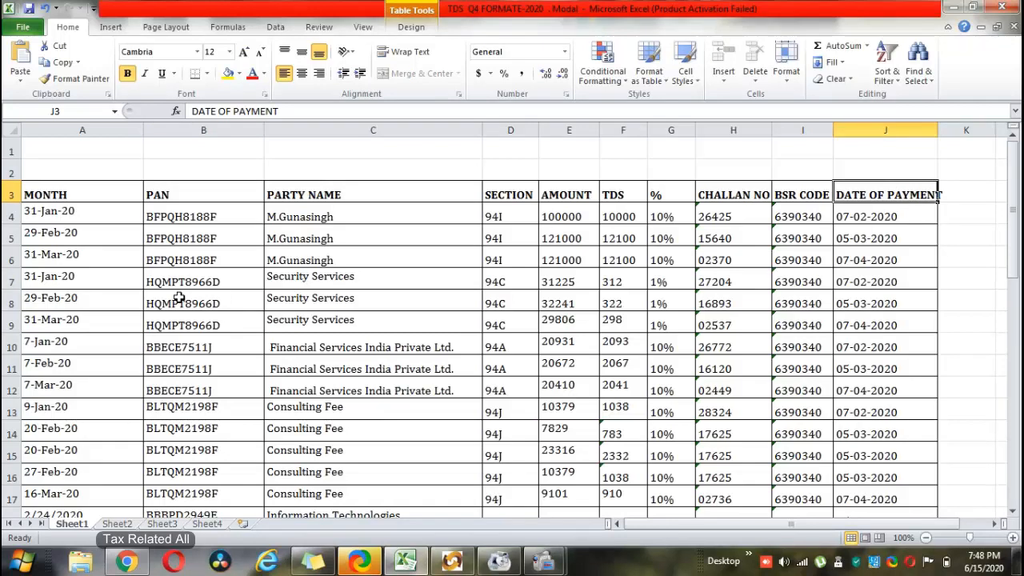
pyautogui.click(108, 527)
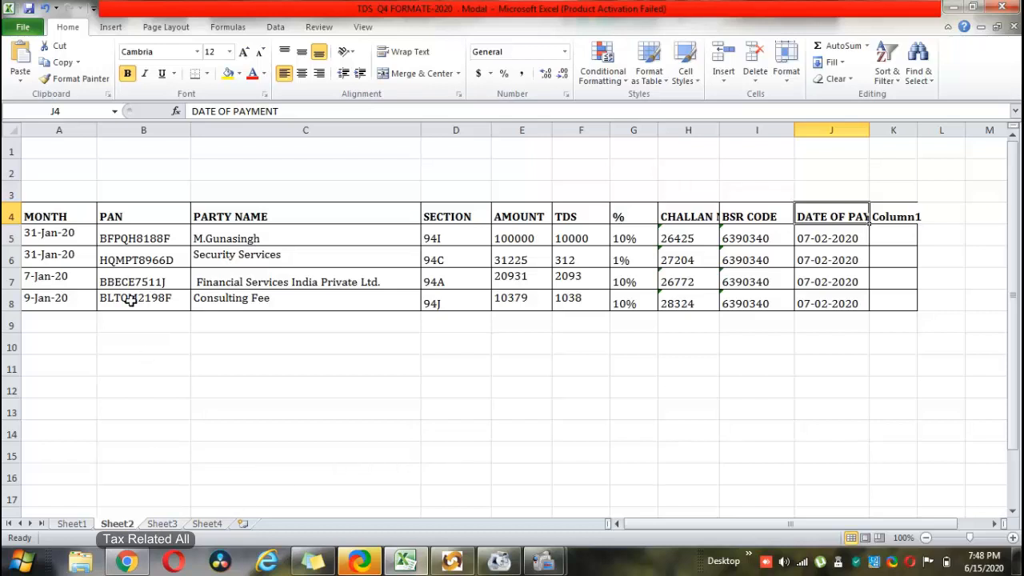
pyautogui.click(71, 524)
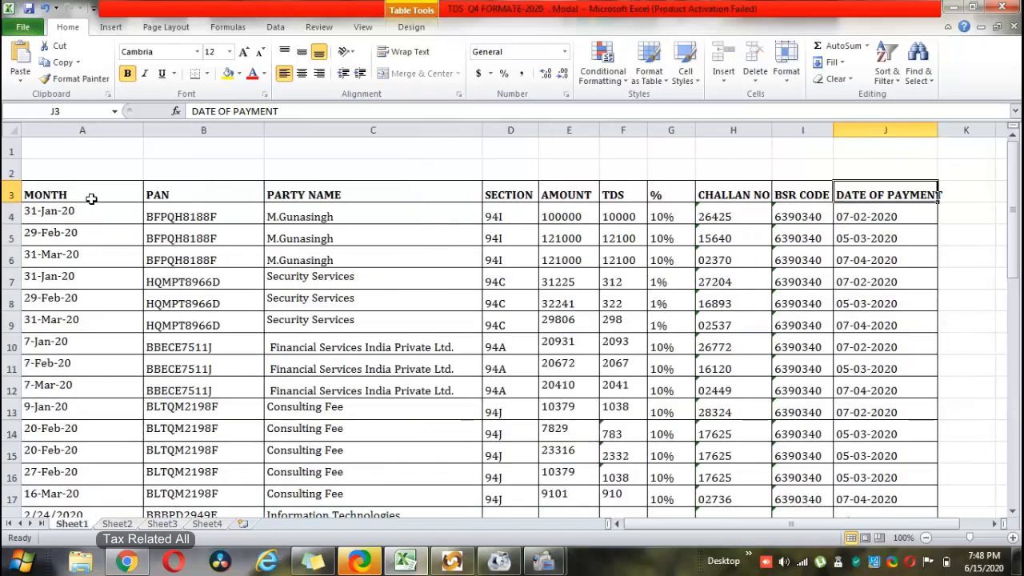
# - Select the header row from MONTH to DATE OF PAYMENT and apply Sort & Filter > Filter
pyautogui.click(306, 215)
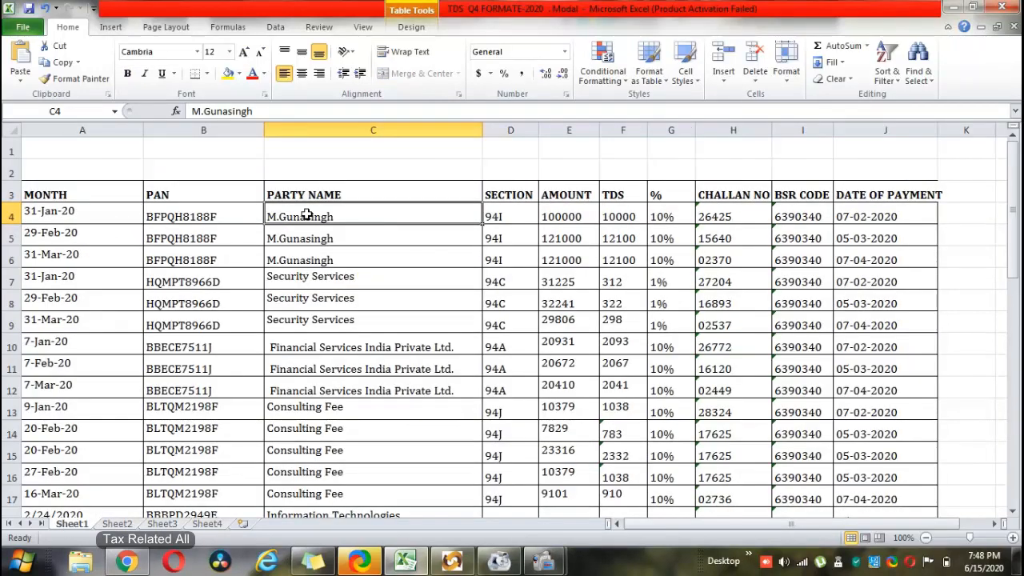
pyautogui.moveTo(307, 214); pyautogui.dragTo(319, 253)
pyautogui.click(57, 216)
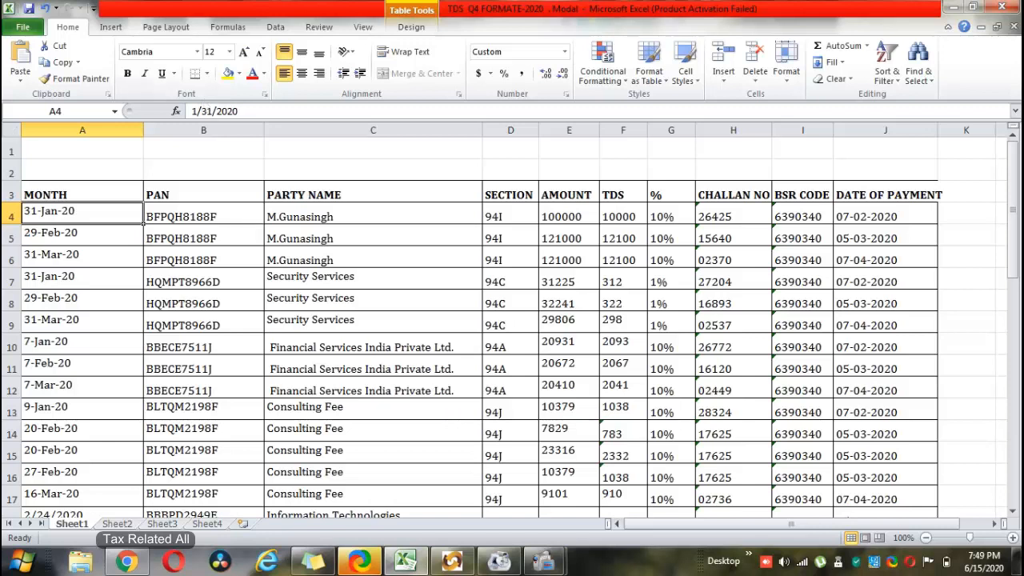
pyautogui.moveTo(75, 195); pyautogui.dragTo(860, 194)
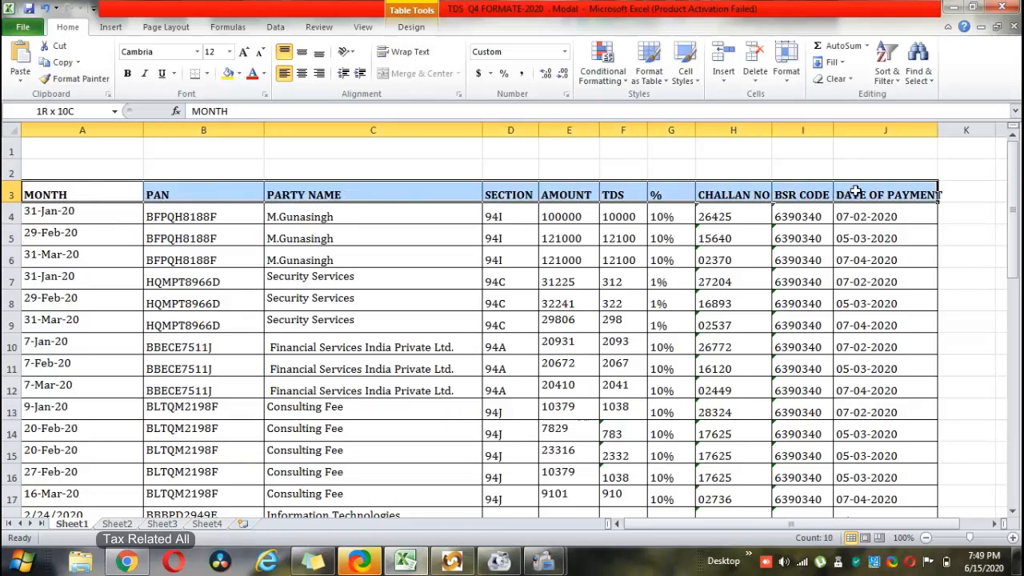
pyautogui.click(887, 70)
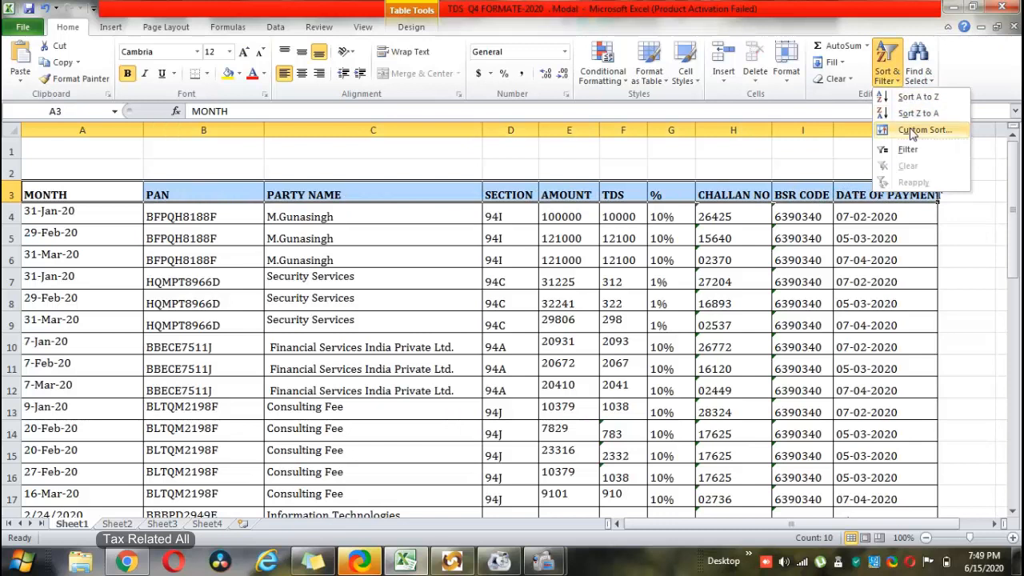
pyautogui.click(907, 149)
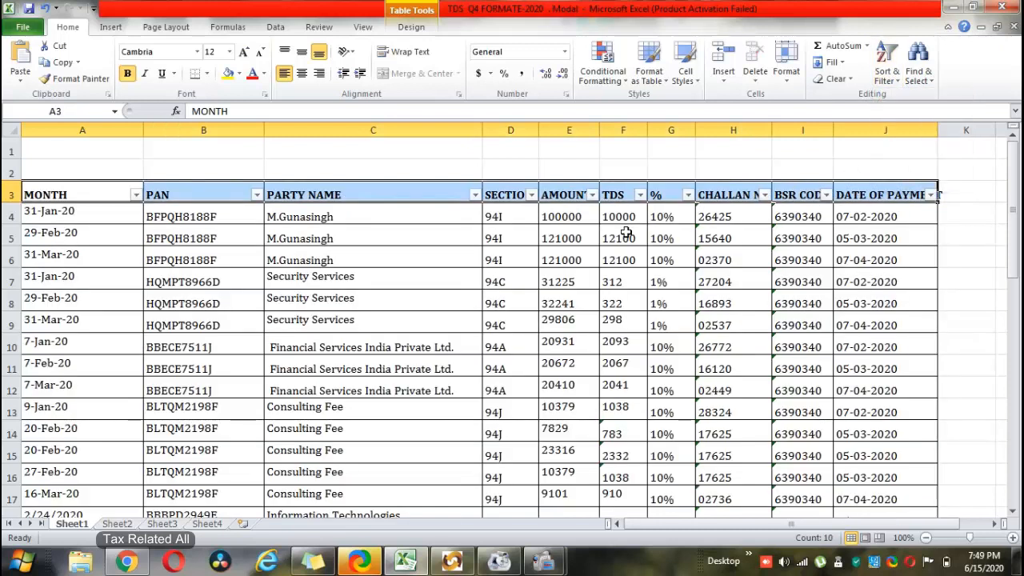
pyautogui.click(475, 194)
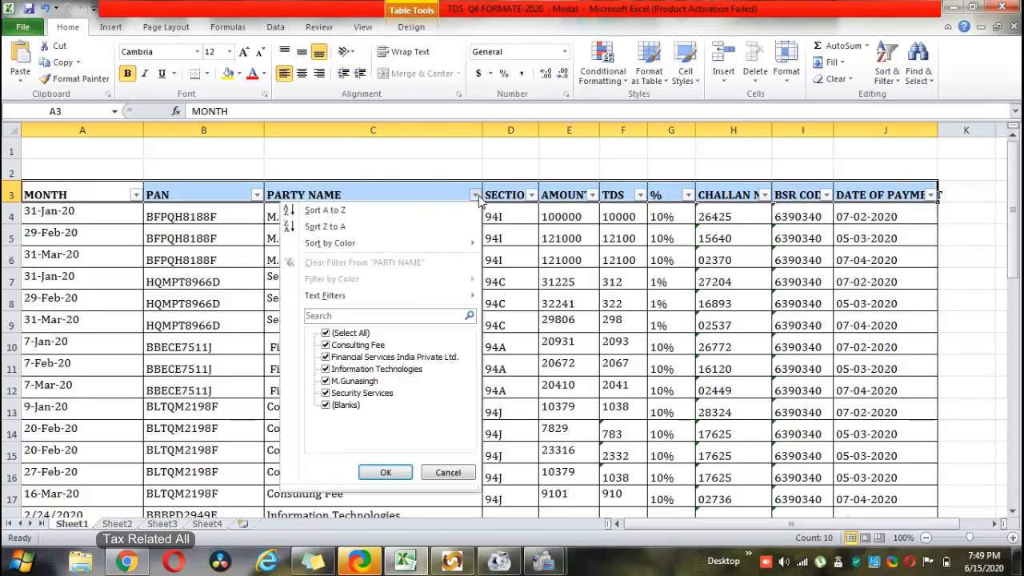
pyautogui.click(325, 333)
pyautogui.click(326, 346)
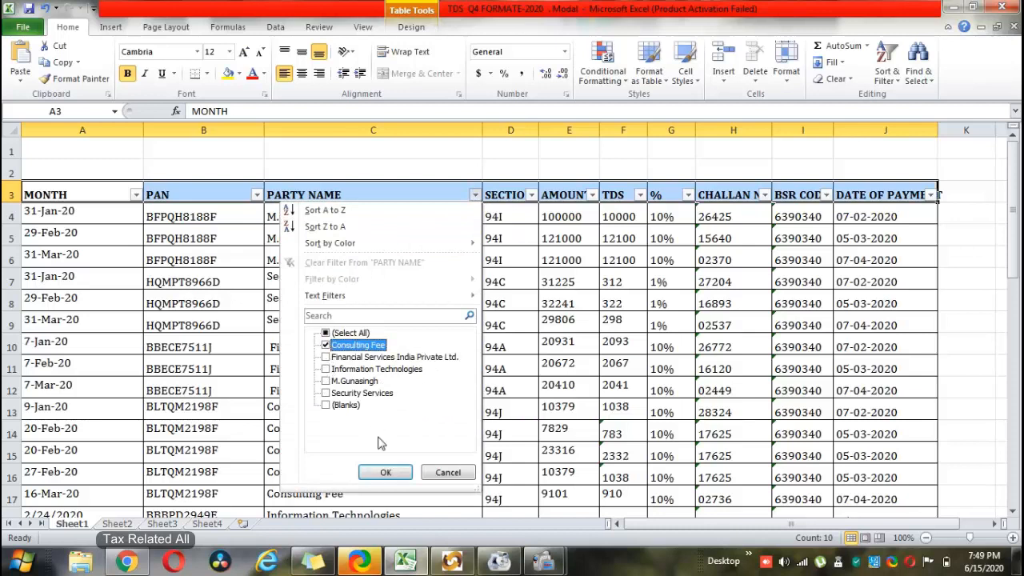
pyautogui.click(386, 472)
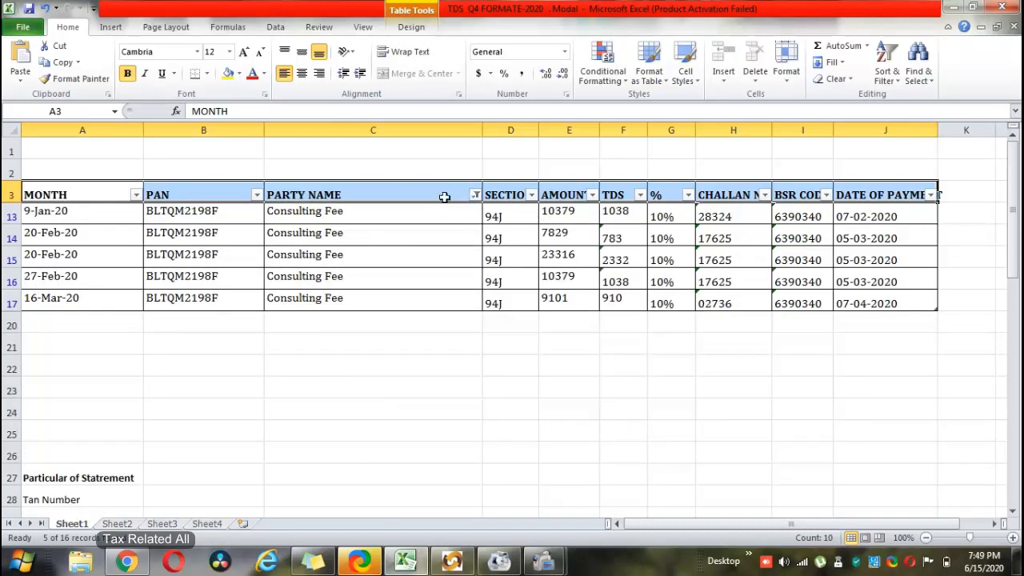
pyautogui.click(476, 195)
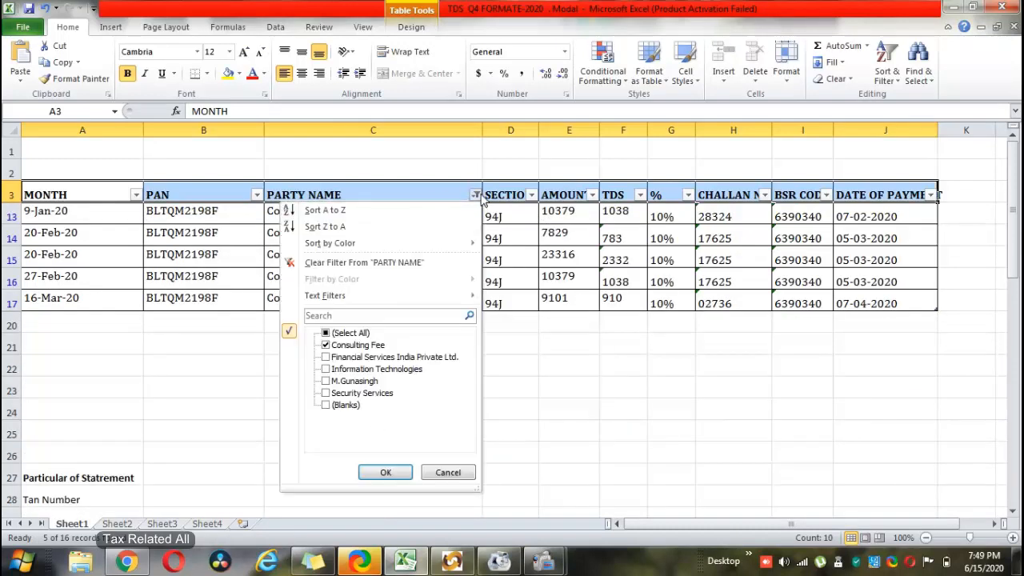
pyautogui.click(325, 333)
pyautogui.click(384, 472)
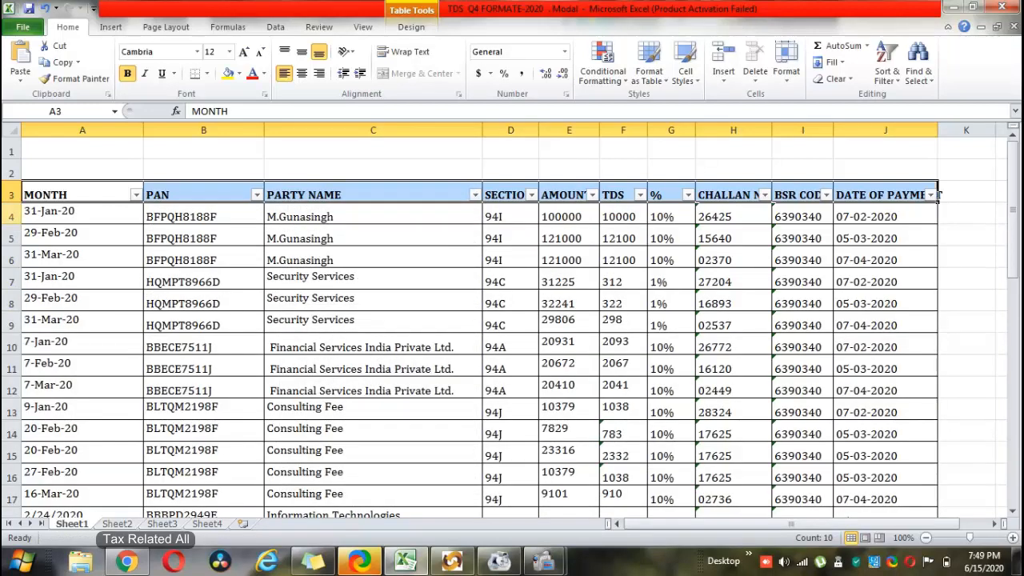
pyautogui.moveTo(346, 220); pyautogui.dragTo(355, 256)
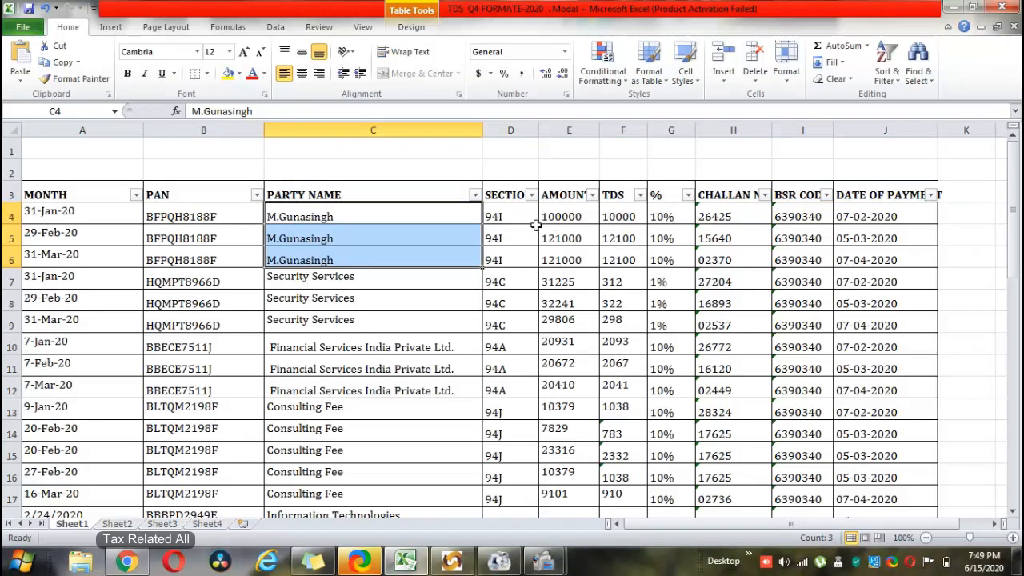
pyautogui.click(701, 216)
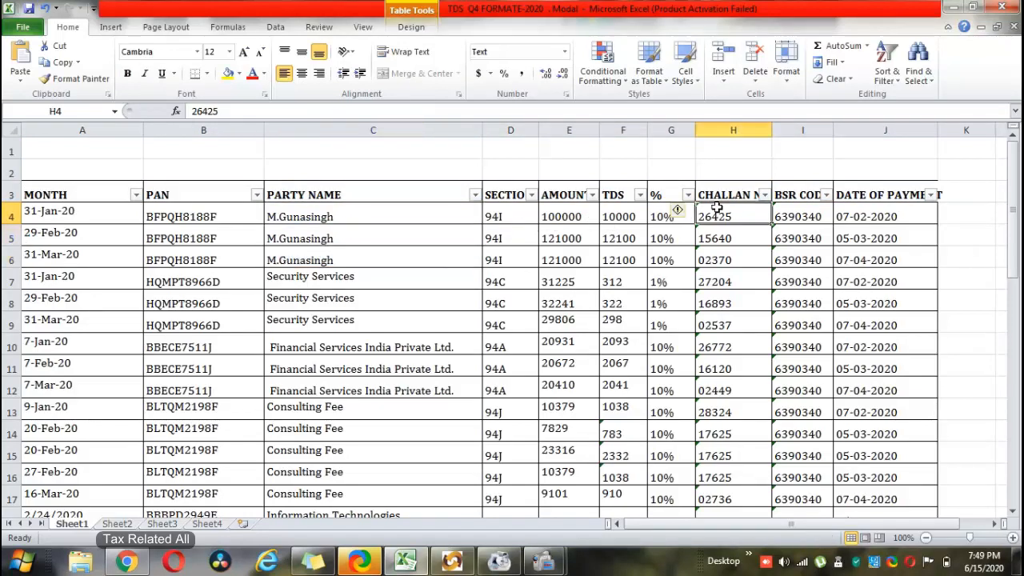
pyautogui.click(874, 216)
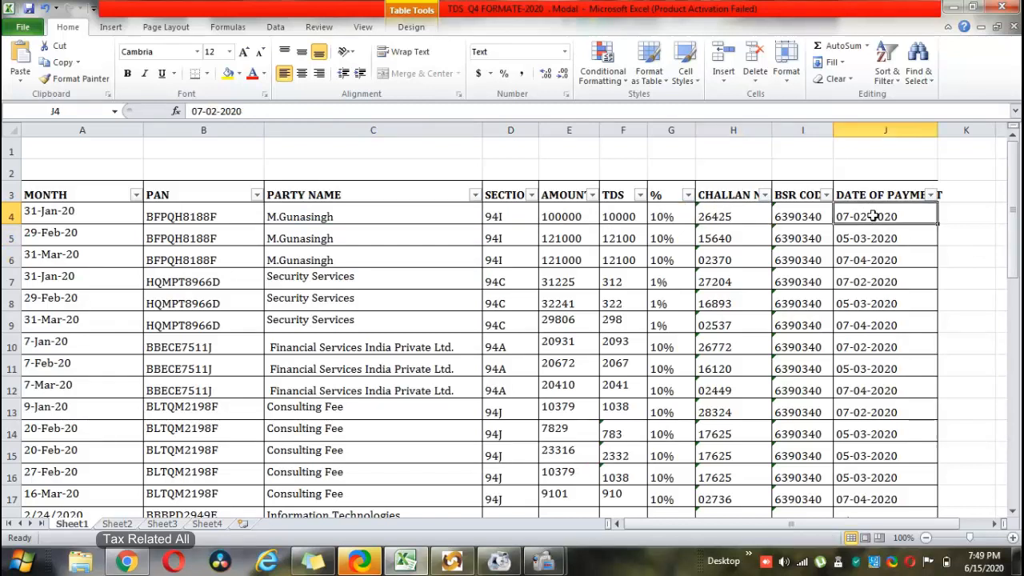
pyautogui.click(874, 238)
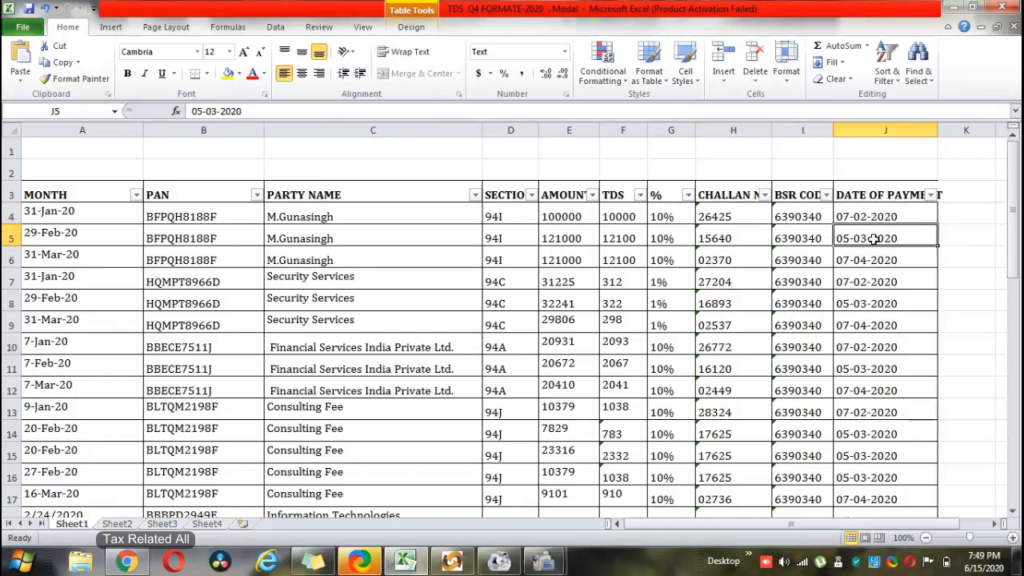
pyautogui.click(877, 266)
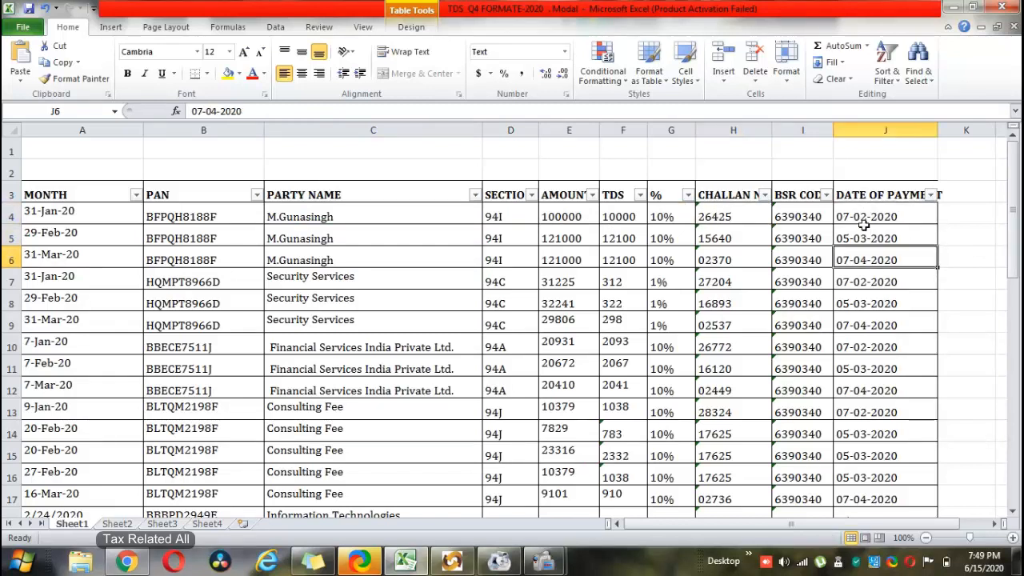
pyautogui.click(864, 234)
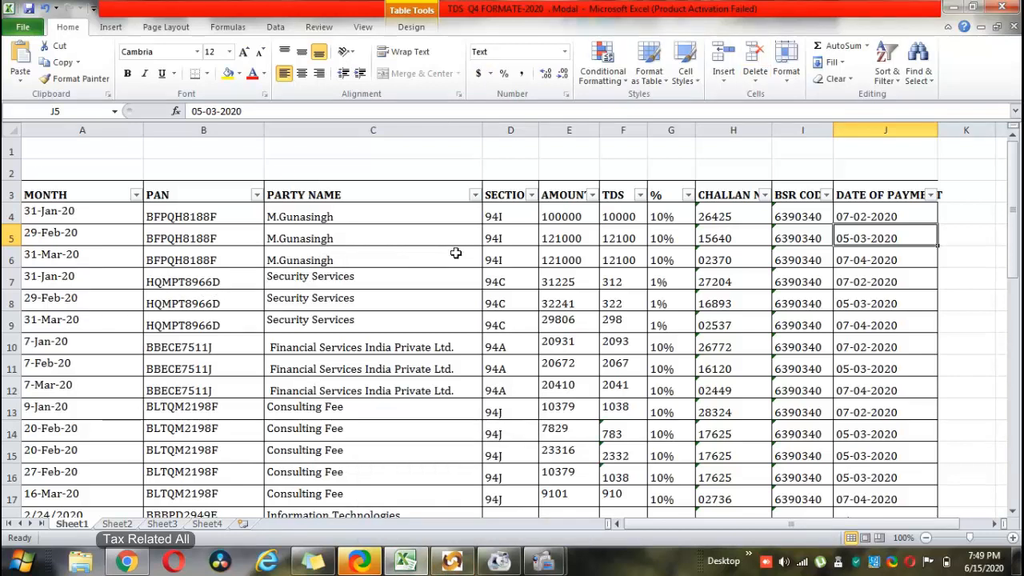
pyautogui.scroll(-1, 416, 269)
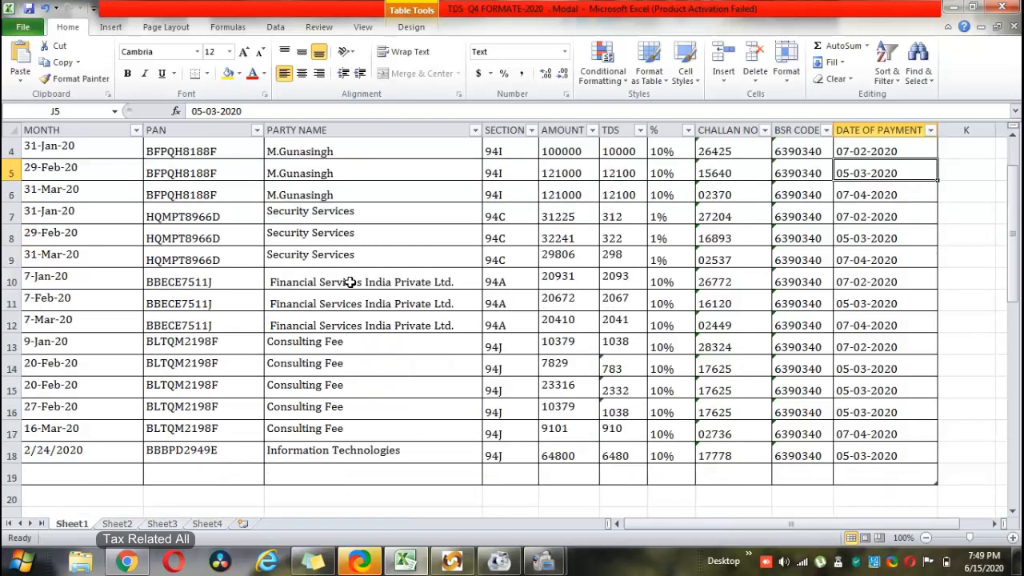
pyautogui.click(303, 216)
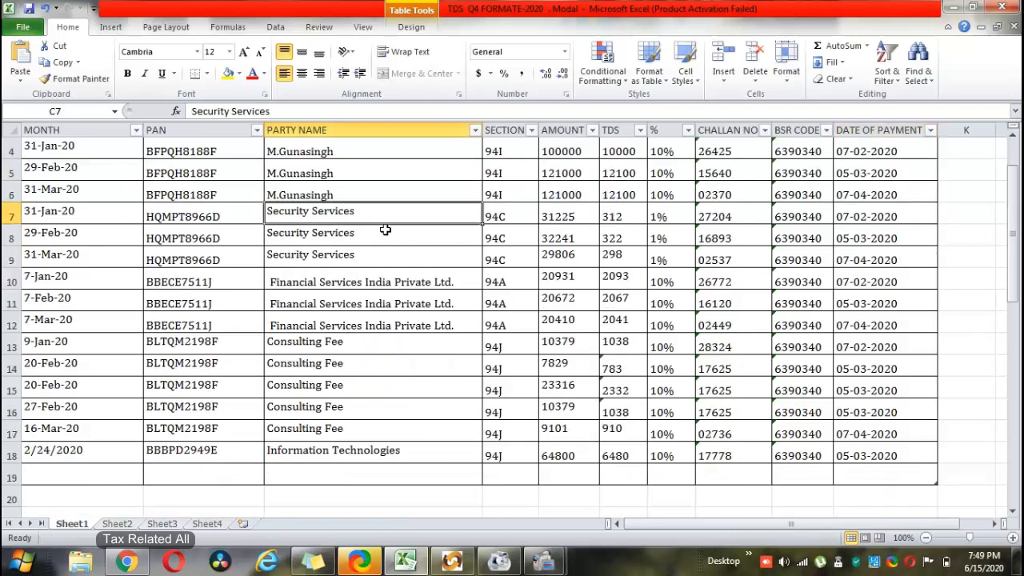
pyautogui.click(275, 284)
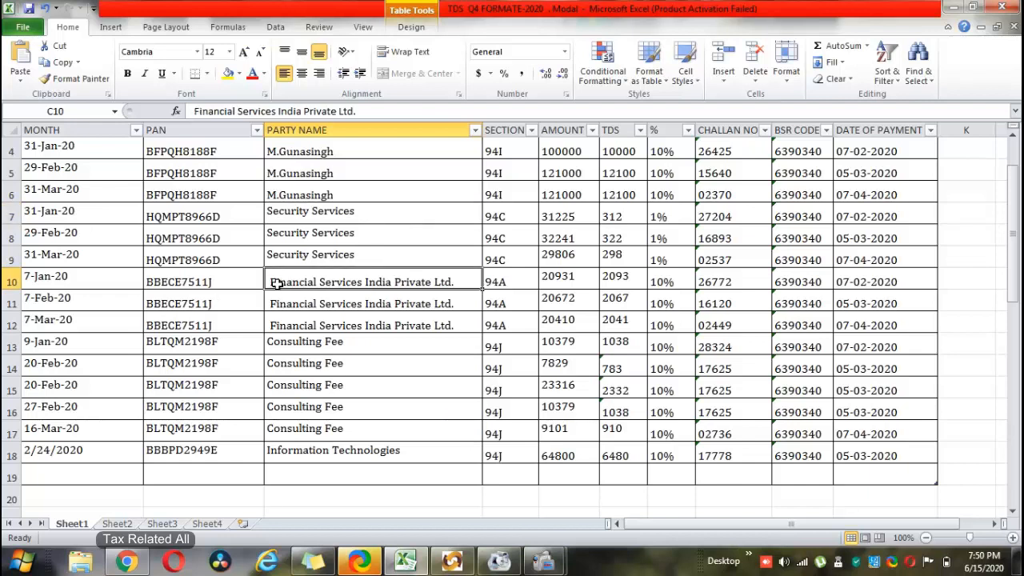
pyautogui.moveTo(206, 289); pyautogui.dragTo(215, 324)
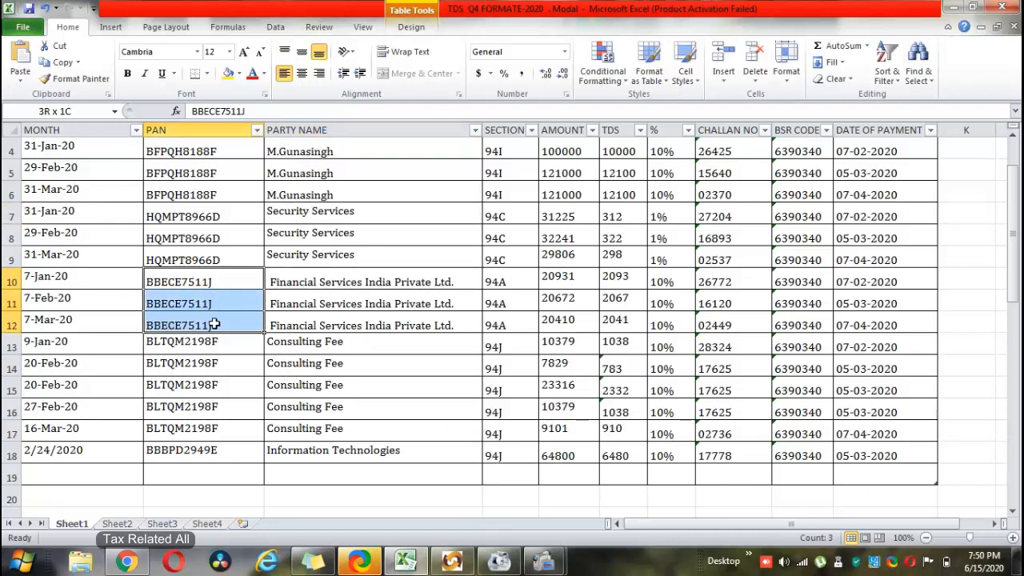
pyautogui.moveTo(76, 276); pyautogui.dragTo(78, 319)
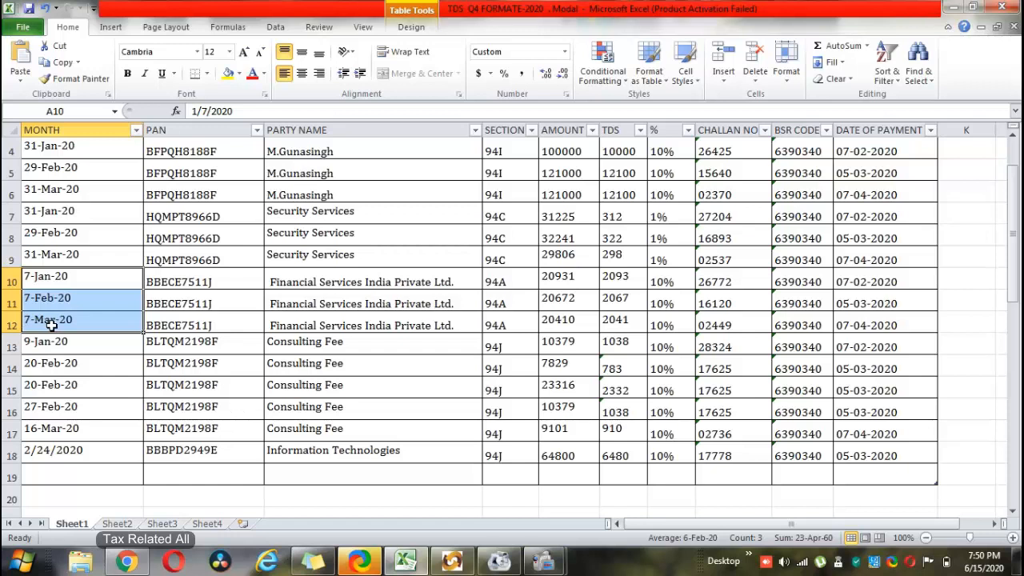
pyautogui.click(320, 345)
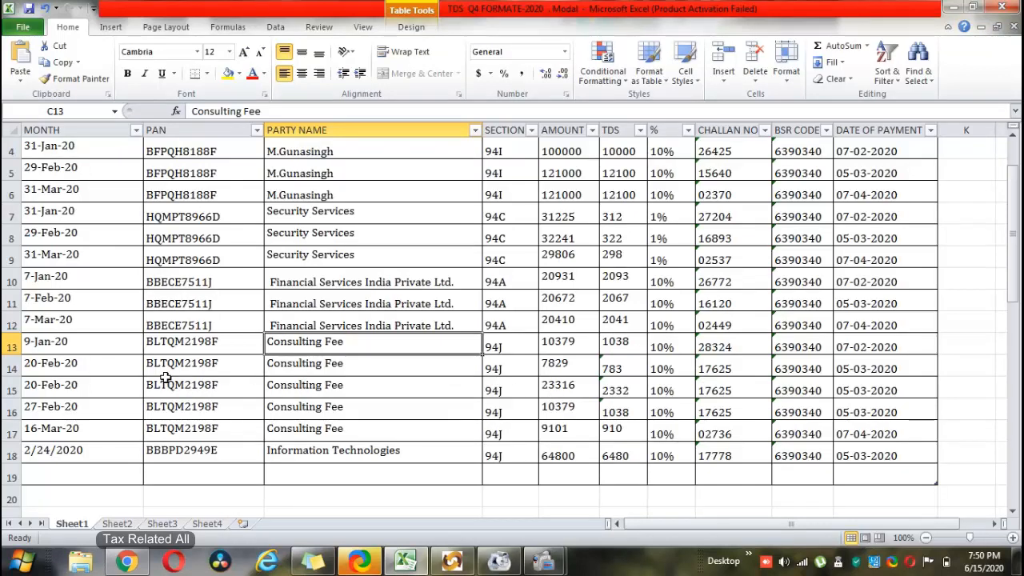
pyautogui.moveTo(76, 364); pyautogui.dragTo(80, 409)
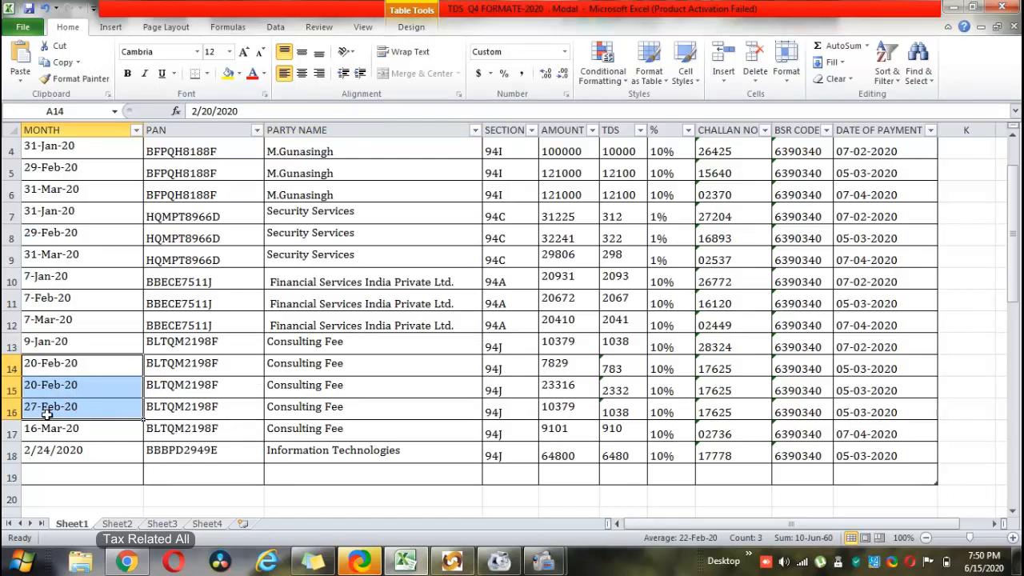
pyautogui.moveTo(289, 364); pyautogui.dragTo(337, 408)
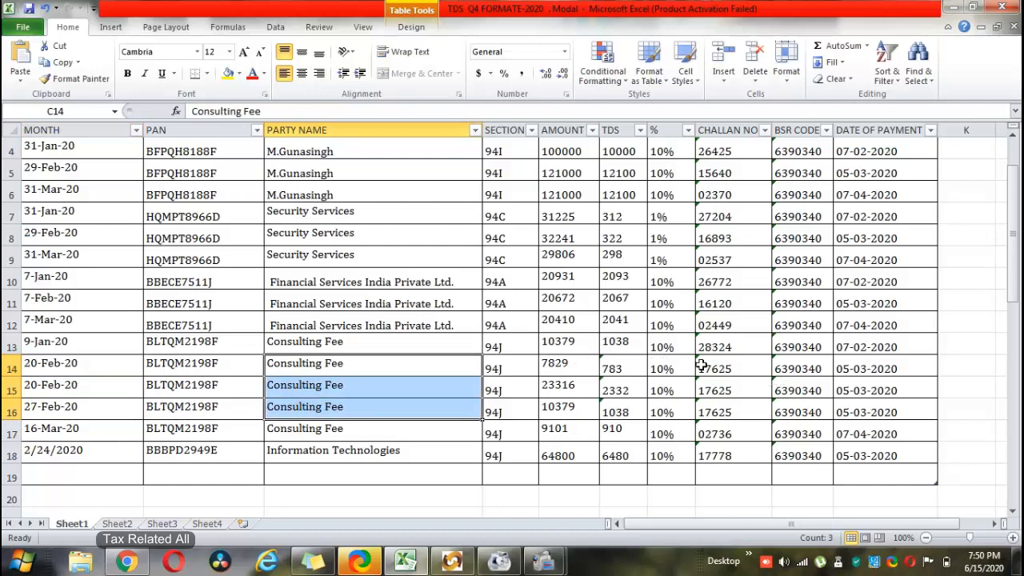
pyautogui.moveTo(714, 369); pyautogui.dragTo(716, 409)
pyautogui.click(725, 369)
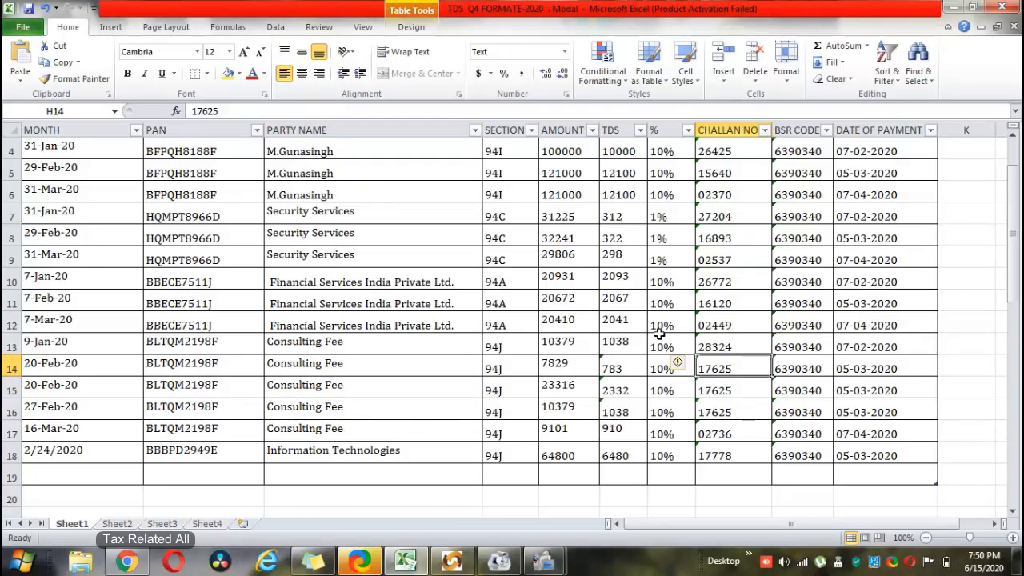
pyautogui.moveTo(733, 368); pyautogui.dragTo(734, 408)
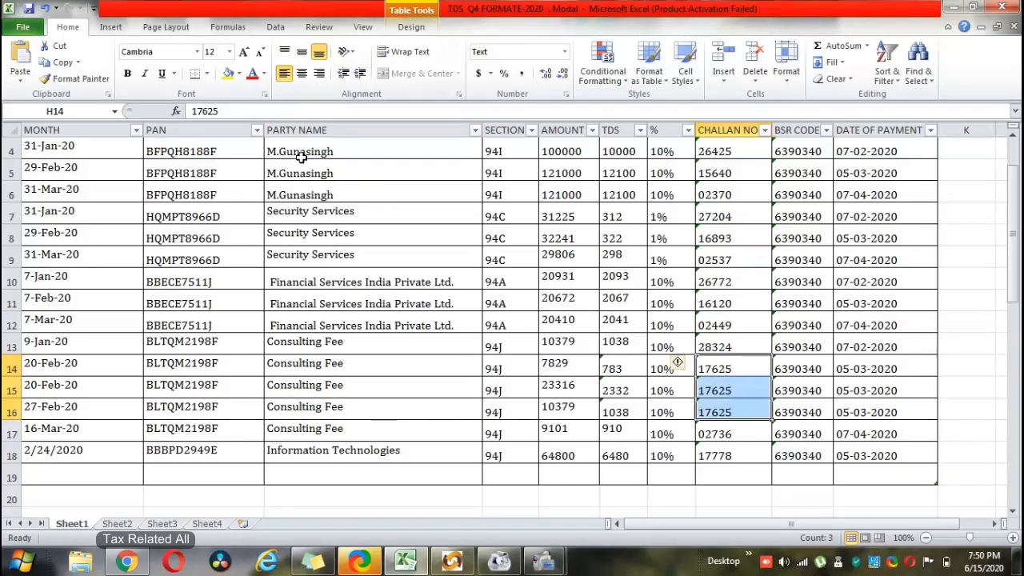
pyautogui.click(226, 74)
pyautogui.click(725, 433)
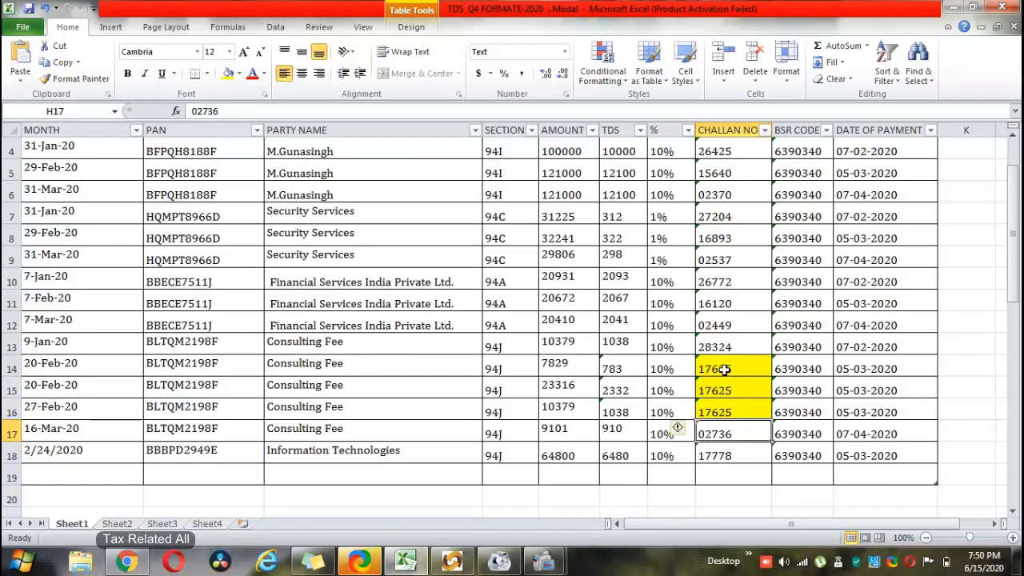
pyautogui.moveTo(725, 369); pyautogui.dragTo(725, 404)
pyautogui.click(769, 390)
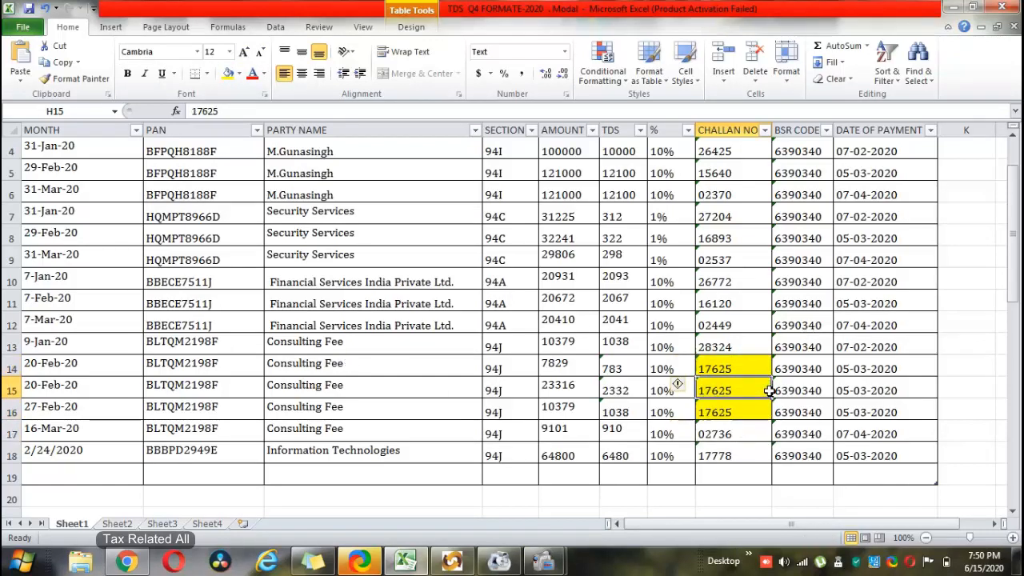
# - Look through Sheet2, Sheet3 and Sheet4, then return to Sheet1
pyautogui.click(120, 525)
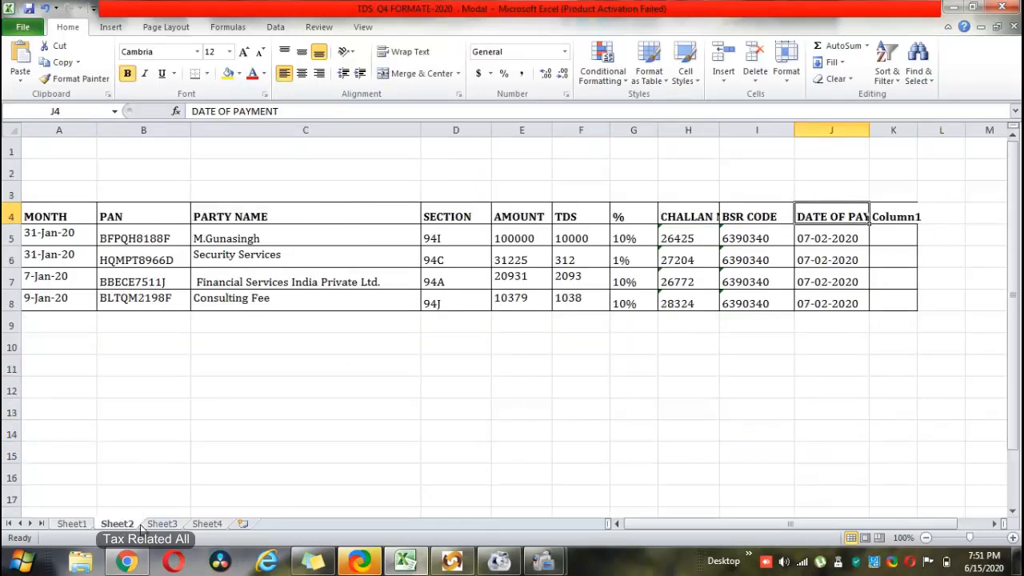
pyautogui.click(162, 524)
pyautogui.click(206, 524)
pyautogui.click(162, 524)
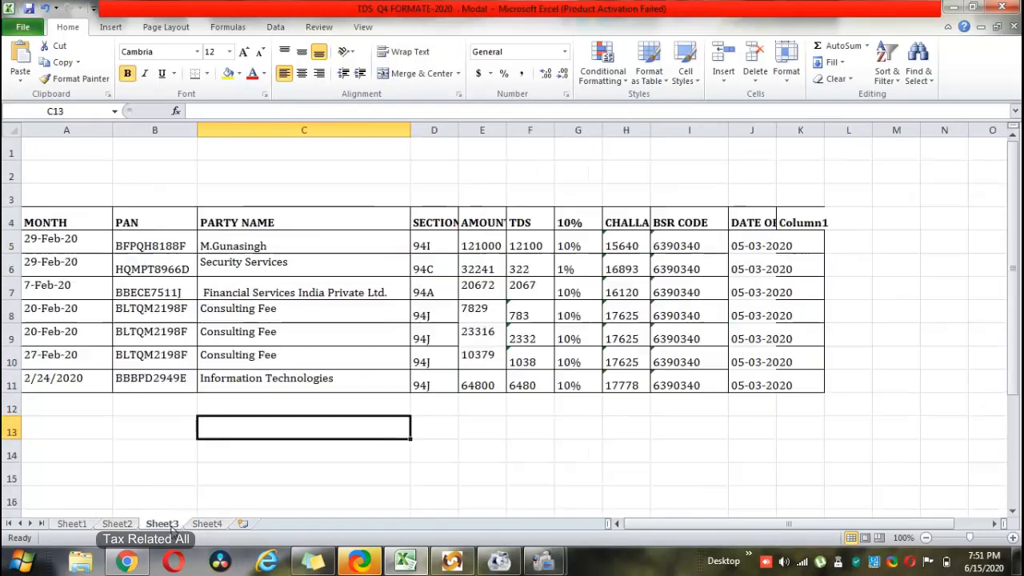
pyautogui.click(112, 524)
pyautogui.click(72, 525)
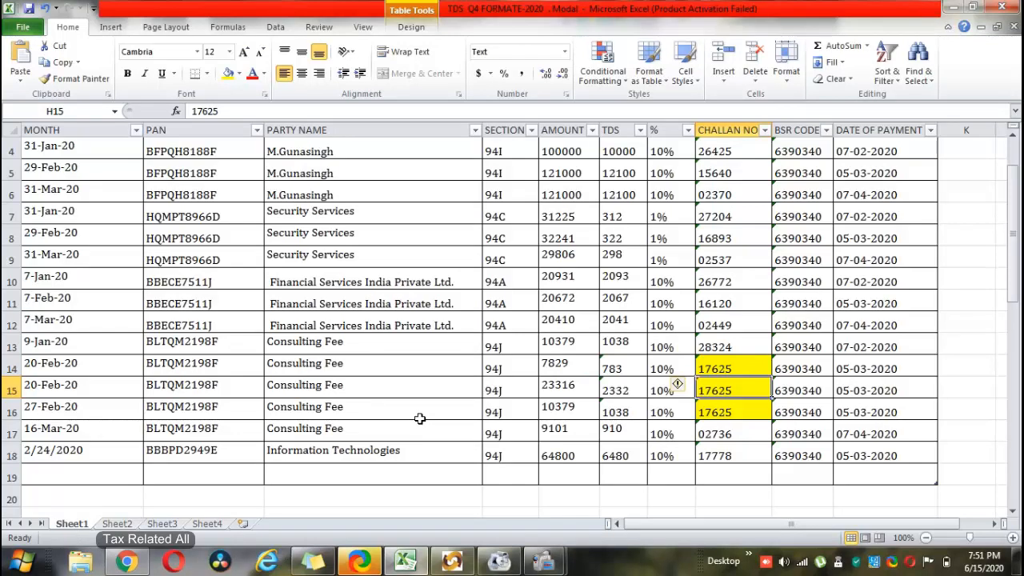
pyautogui.scroll(1, 601, 280)
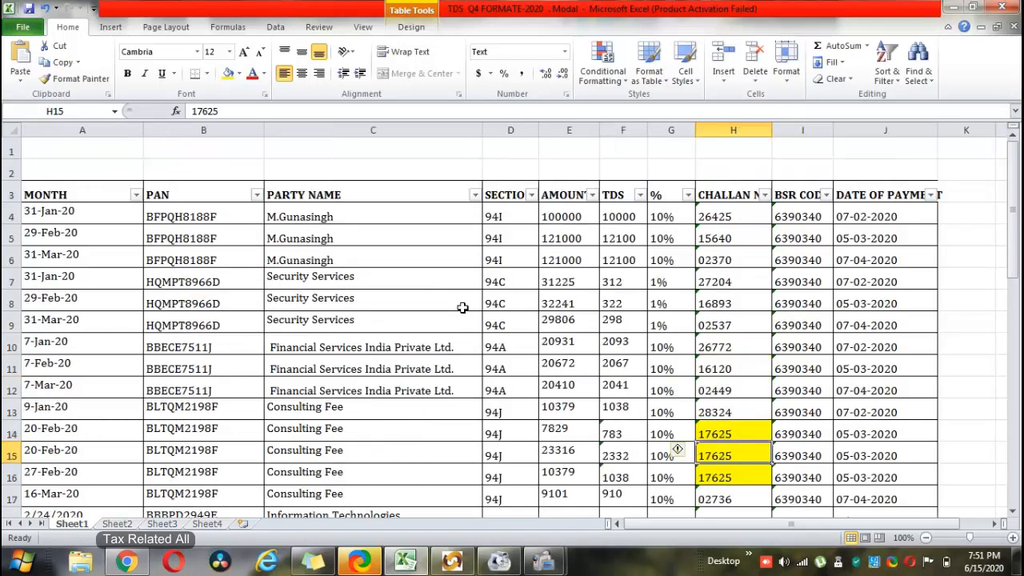
# - Go over the MONTH, PAN, PARTY NAME, SECTION and AMOUNT column headings
pyautogui.click(82, 195)
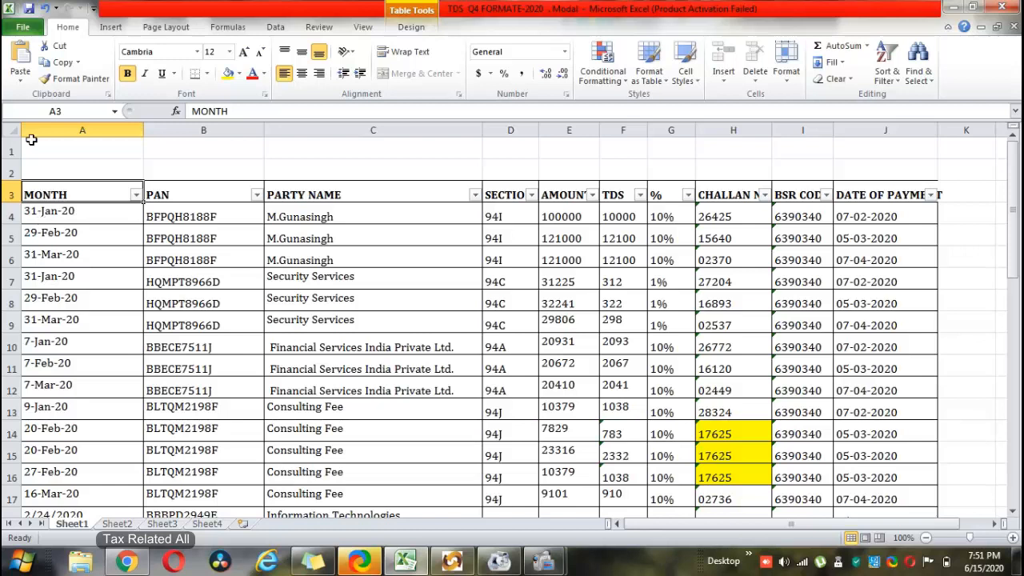
pyautogui.click(215, 201)
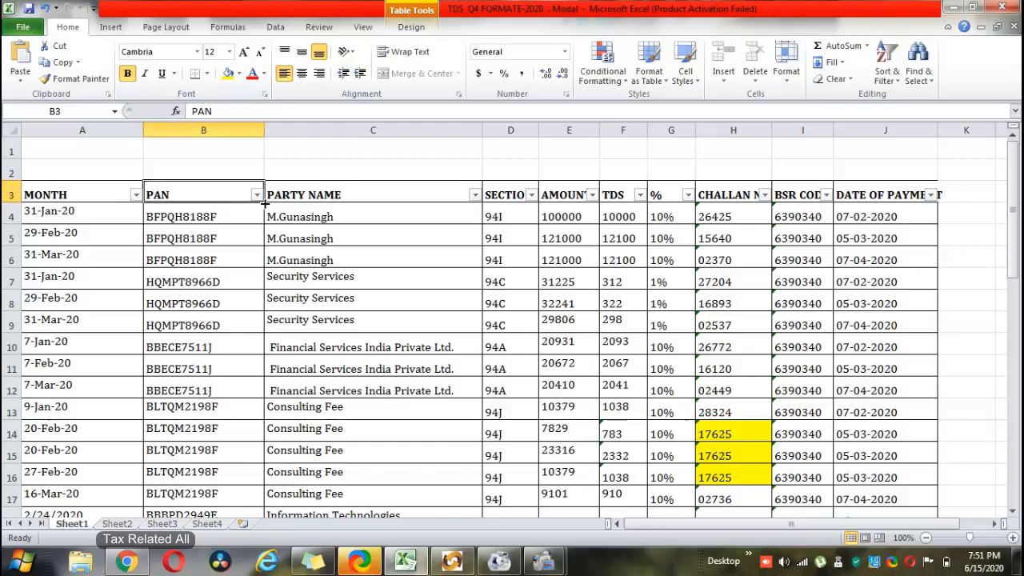
pyautogui.click(305, 194)
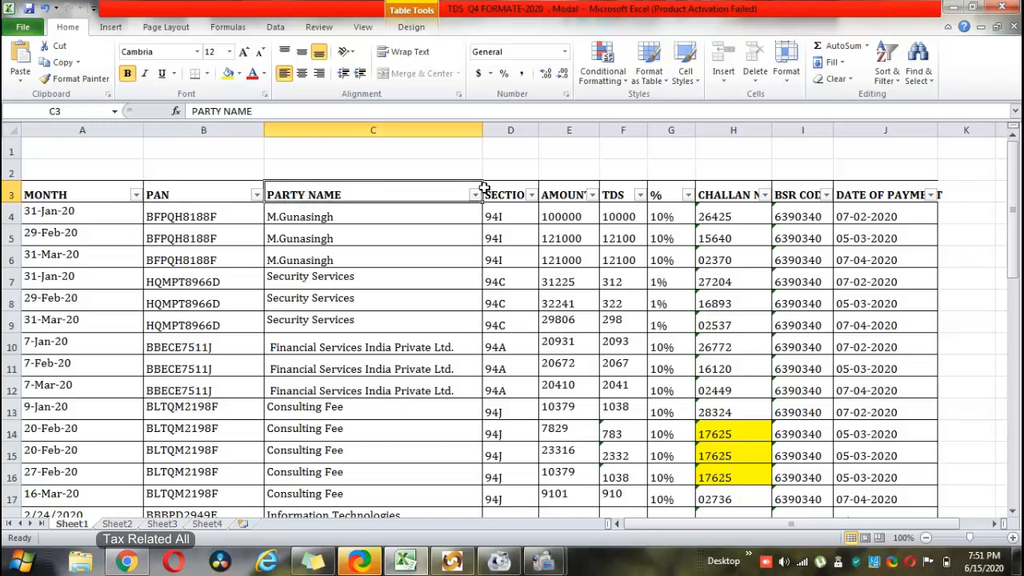
pyautogui.click(491, 189)
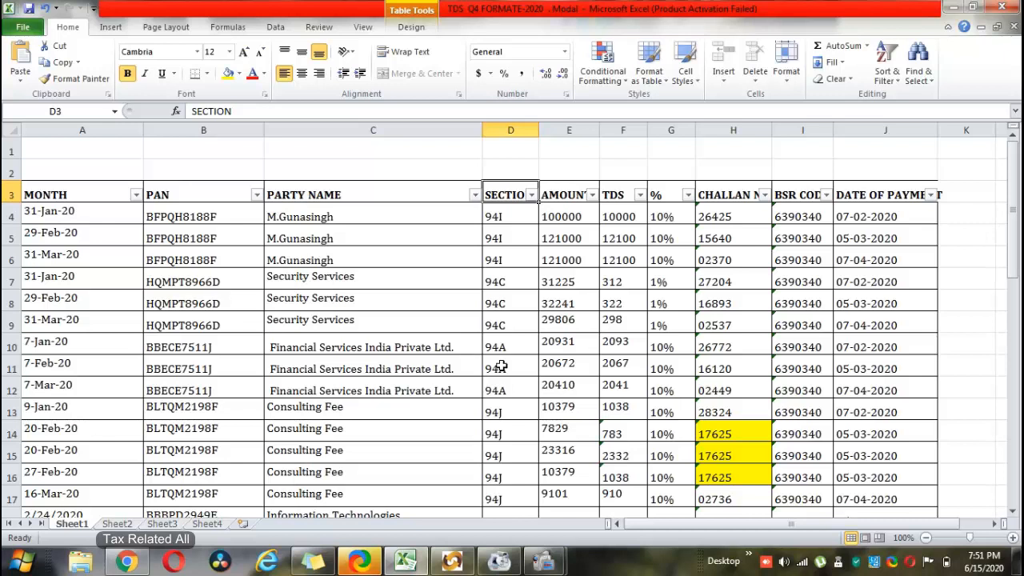
pyautogui.click(581, 199)
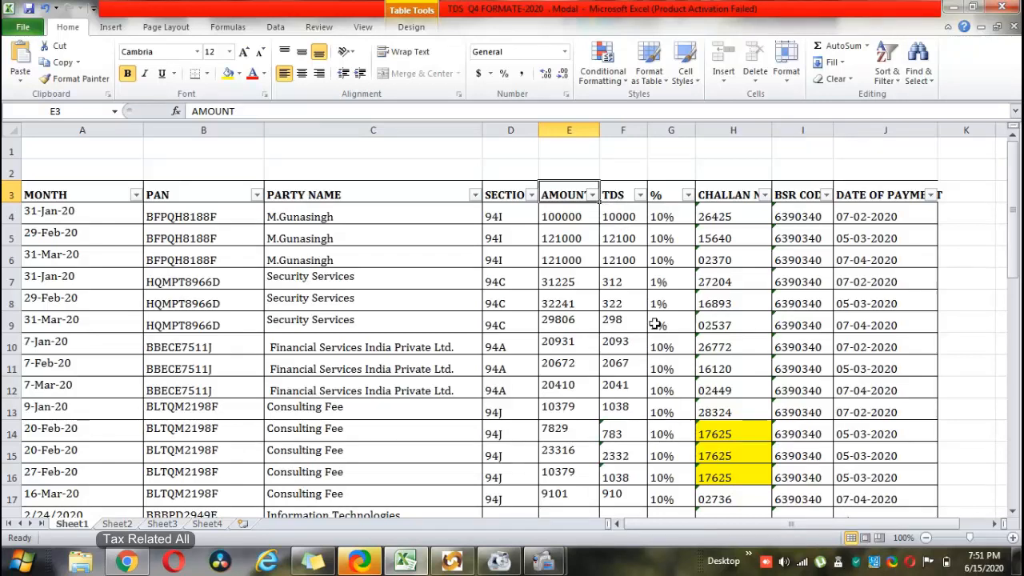
pyautogui.click(723, 216)
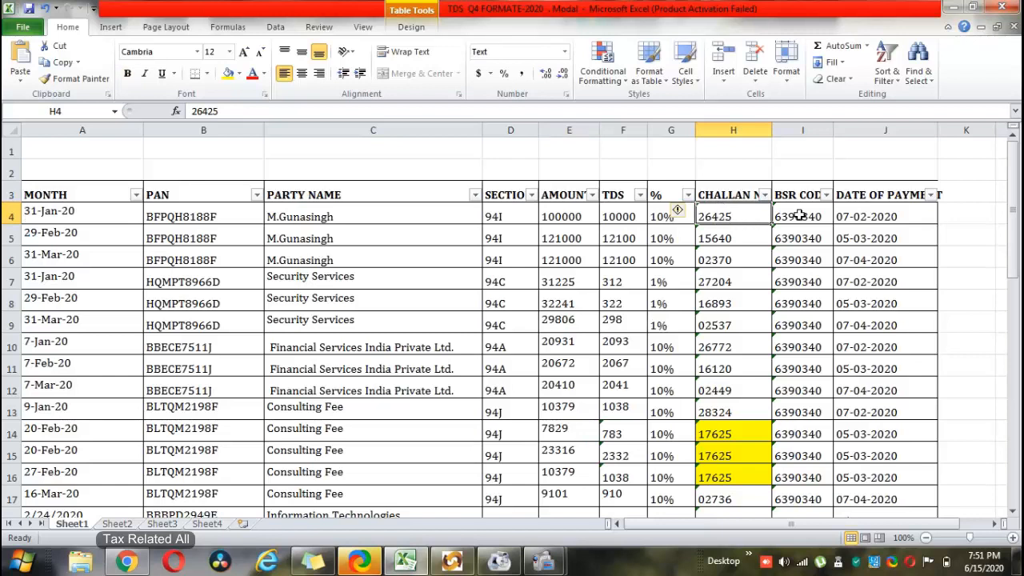
pyautogui.click(864, 221)
pyautogui.click(773, 215)
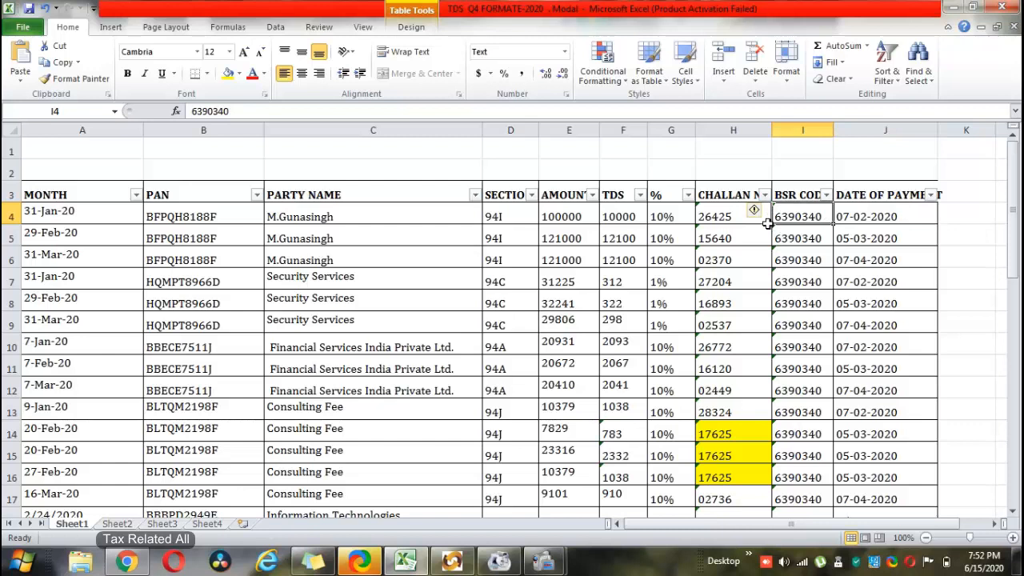
pyautogui.scroll(-1, 908, 485)
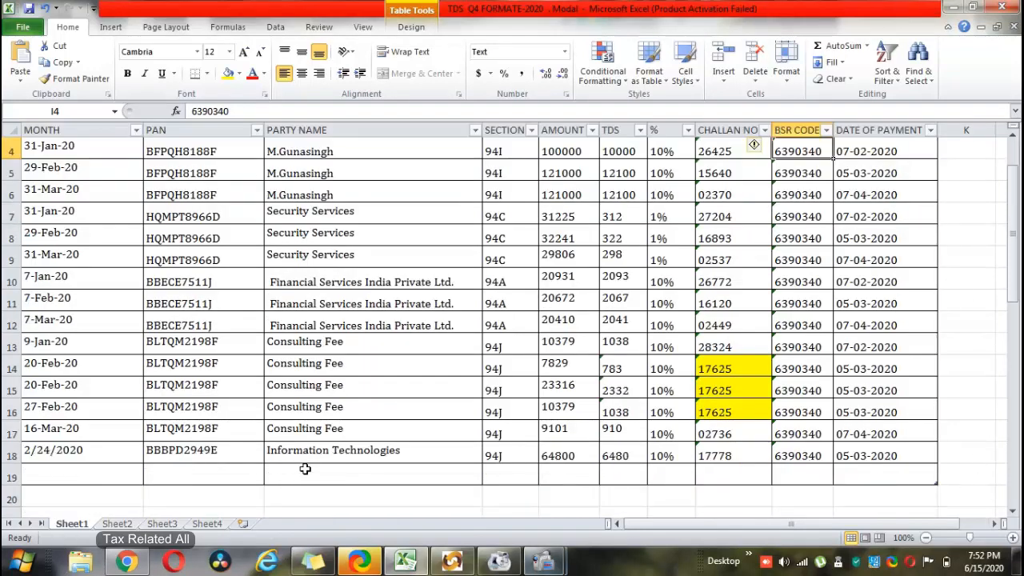
pyautogui.moveTo(452, 560)
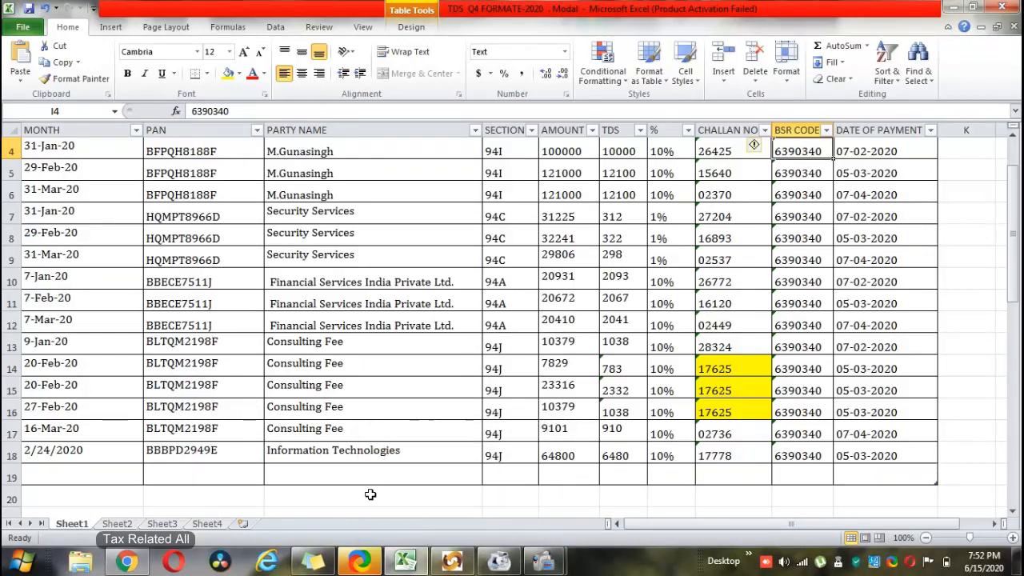
pyautogui.click(452, 561)
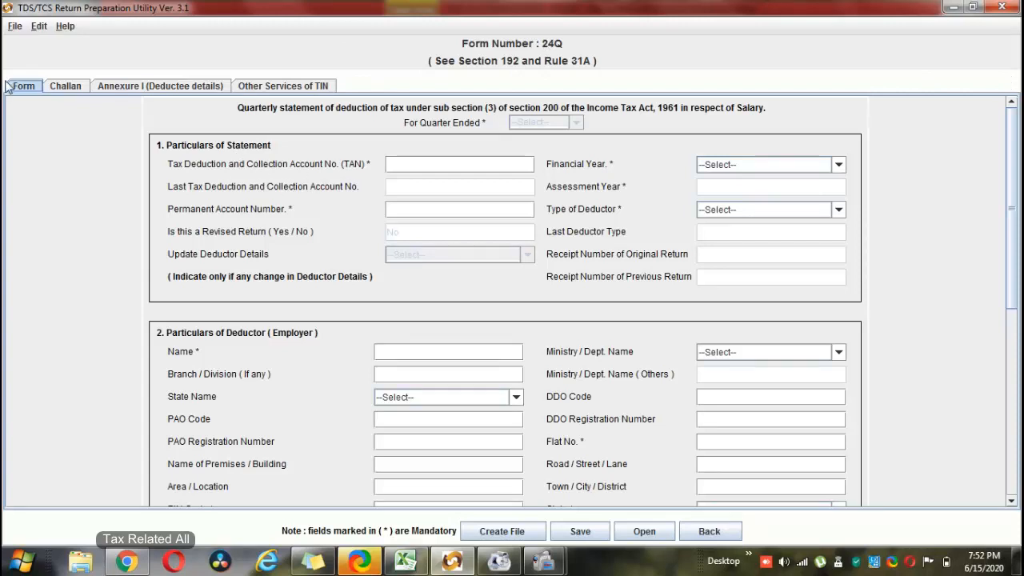
pyautogui.click(77, 89)
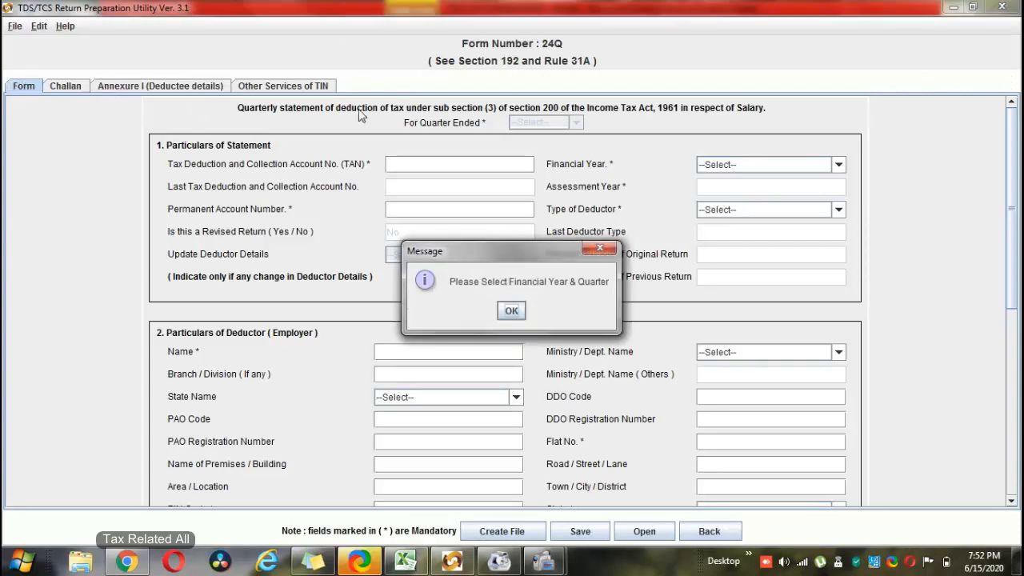
pyautogui.click(606, 249)
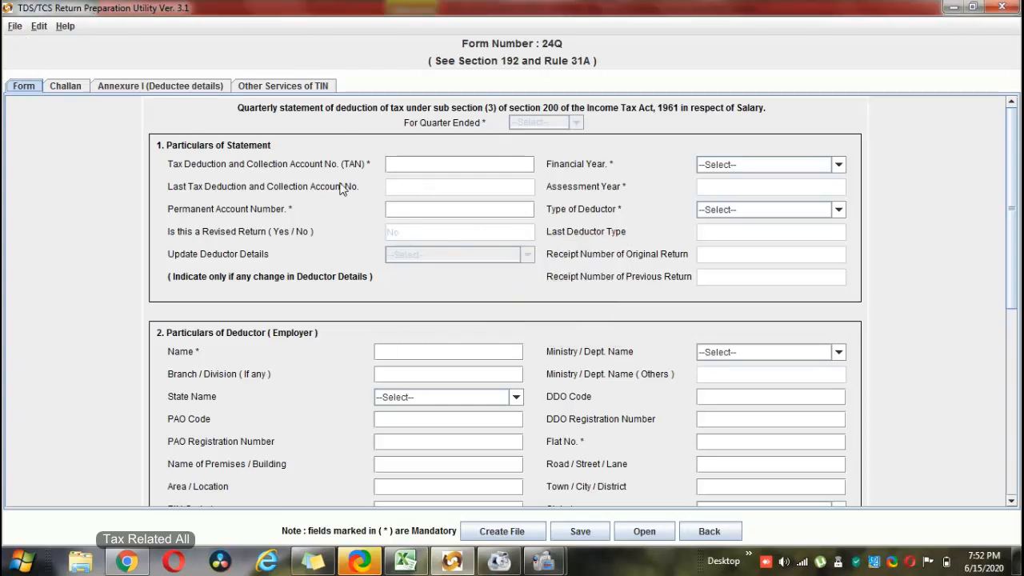
pyautogui.scroll(-1, 411, 200)
pyautogui.scroll(1, 407, 202)
pyautogui.scroll(-1, 339, 276)
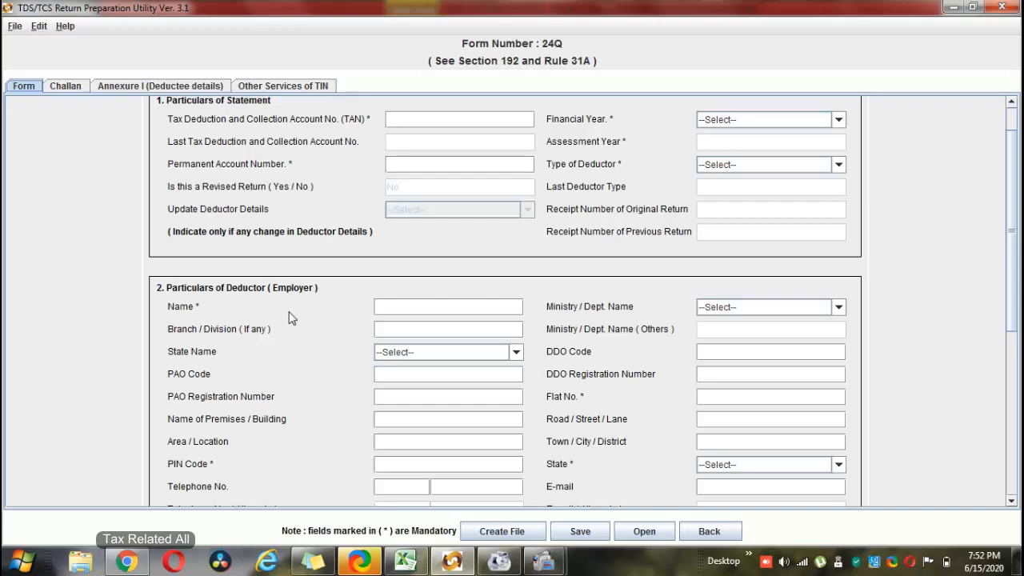
pyautogui.scroll(-5, 291, 318)
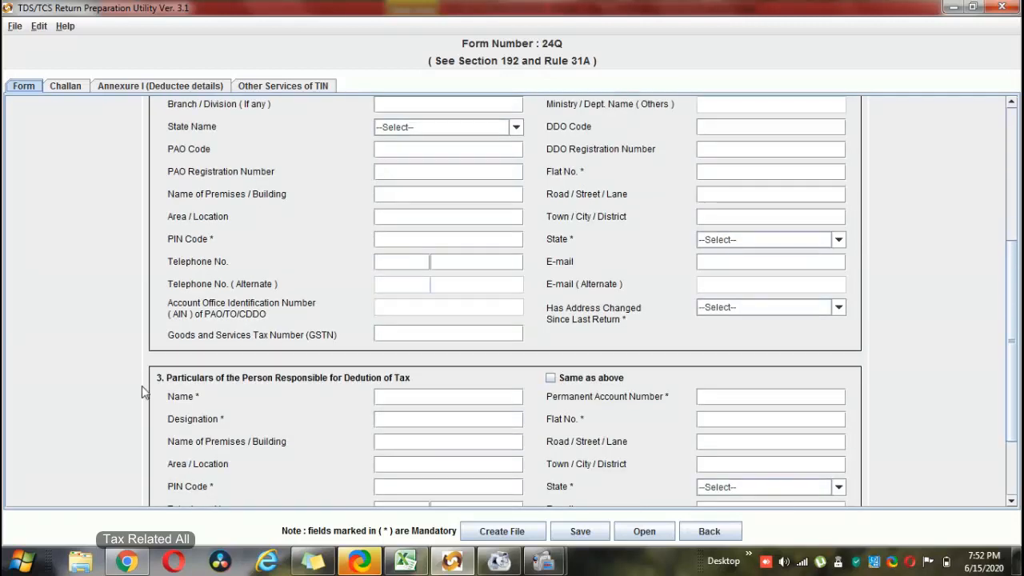
pyautogui.scroll(-1, 261, 325)
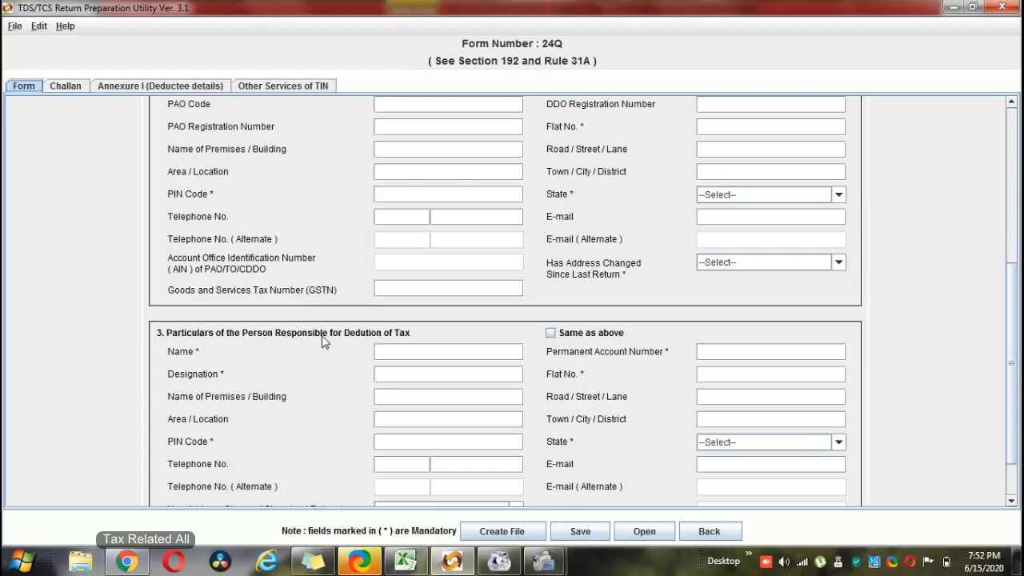
pyautogui.scroll(3, 324, 341)
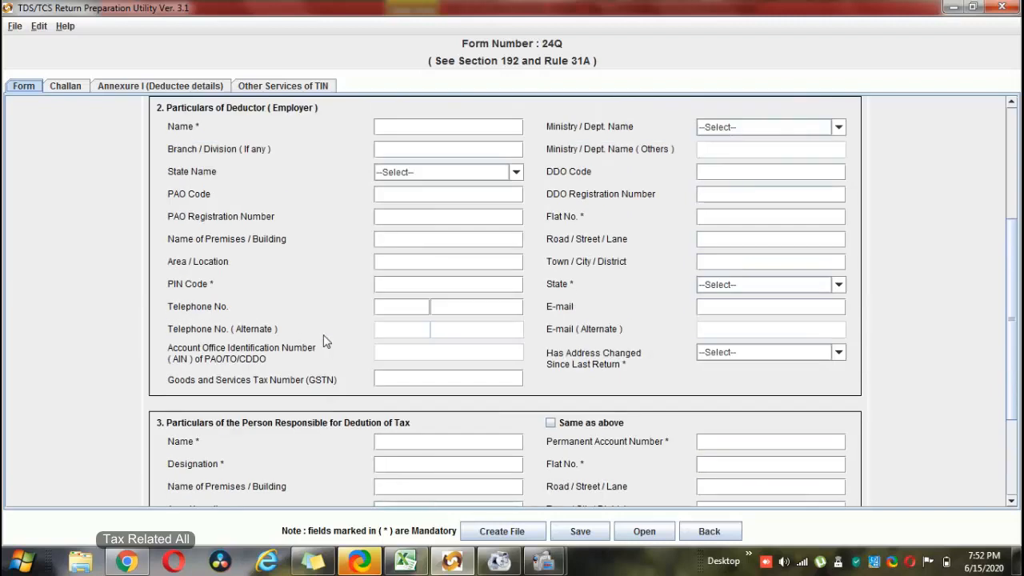
pyautogui.scroll(4, 324, 340)
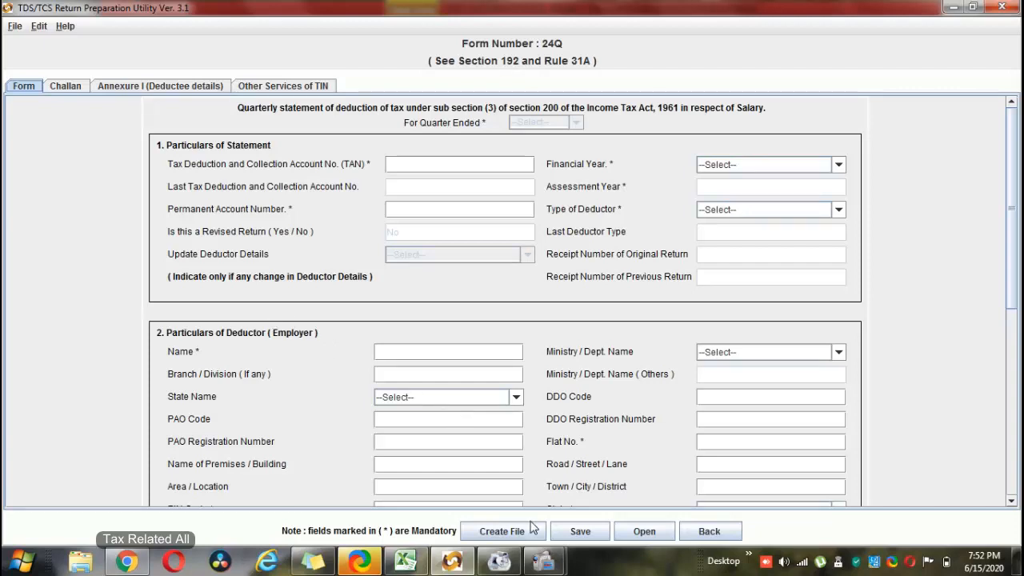
pyautogui.click(400, 564)
pyautogui.scroll(-6, 251, 384)
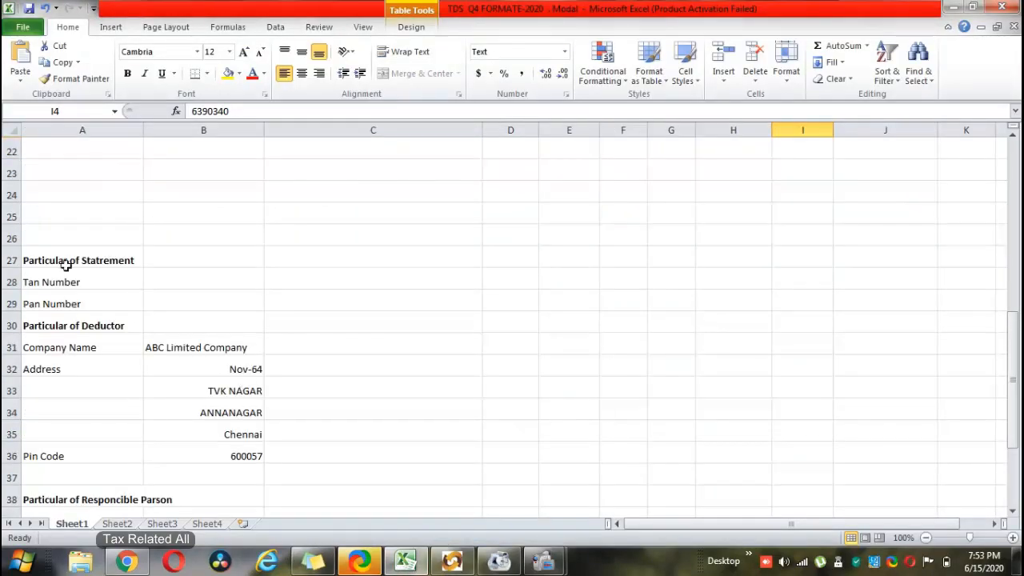
pyautogui.click(66, 264)
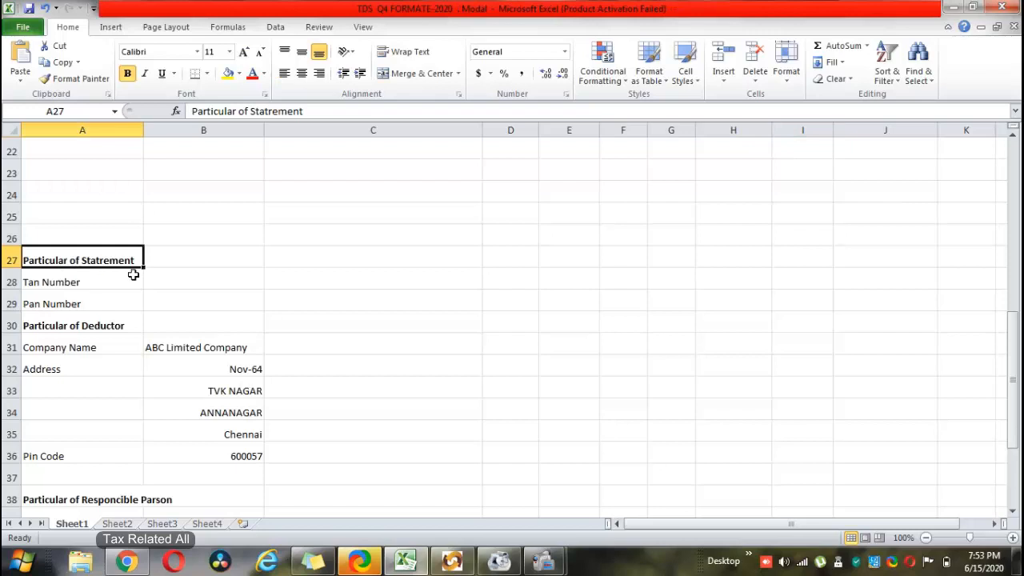
pyautogui.click(63, 286)
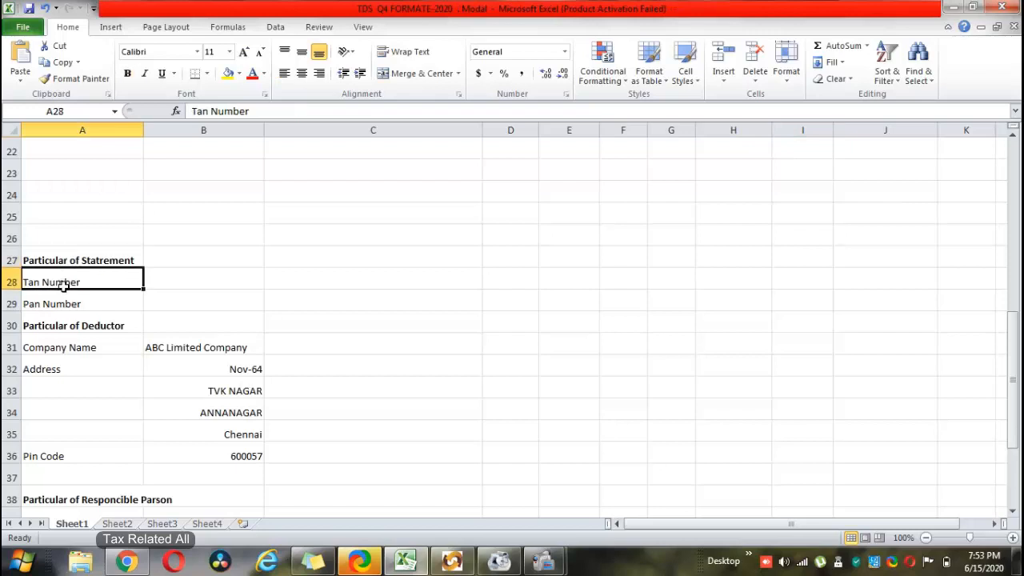
pyautogui.click(64, 308)
pyautogui.moveTo(63, 291); pyautogui.dragTo(64, 324)
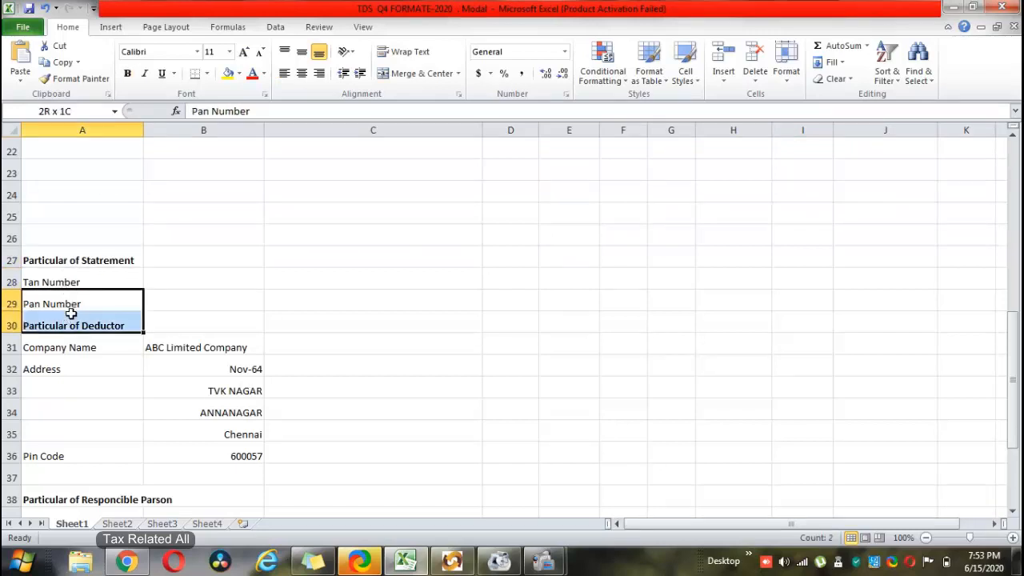
pyautogui.click(136, 287)
pyautogui.click(166, 287)
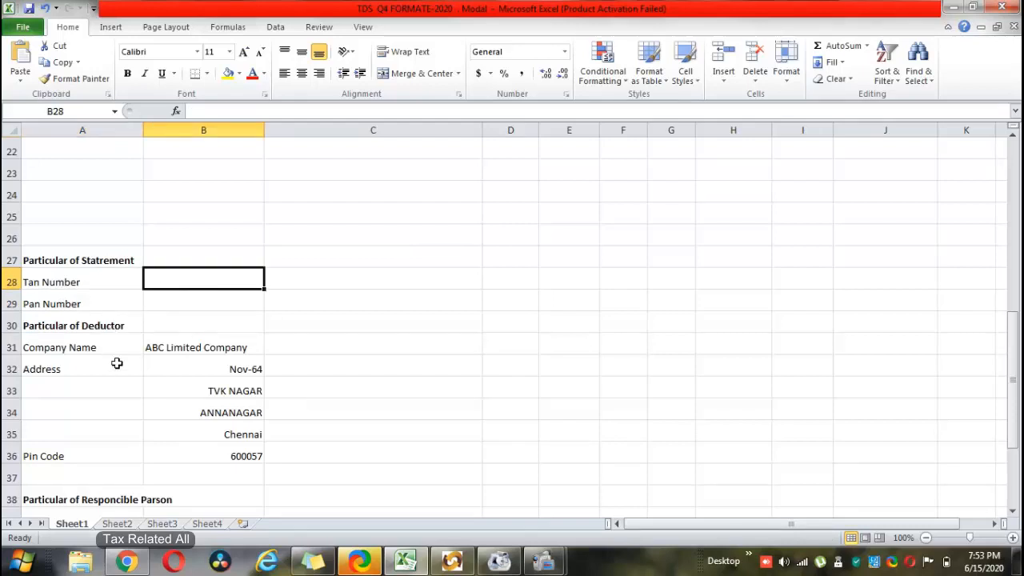
pyautogui.scroll(-1, 122, 372)
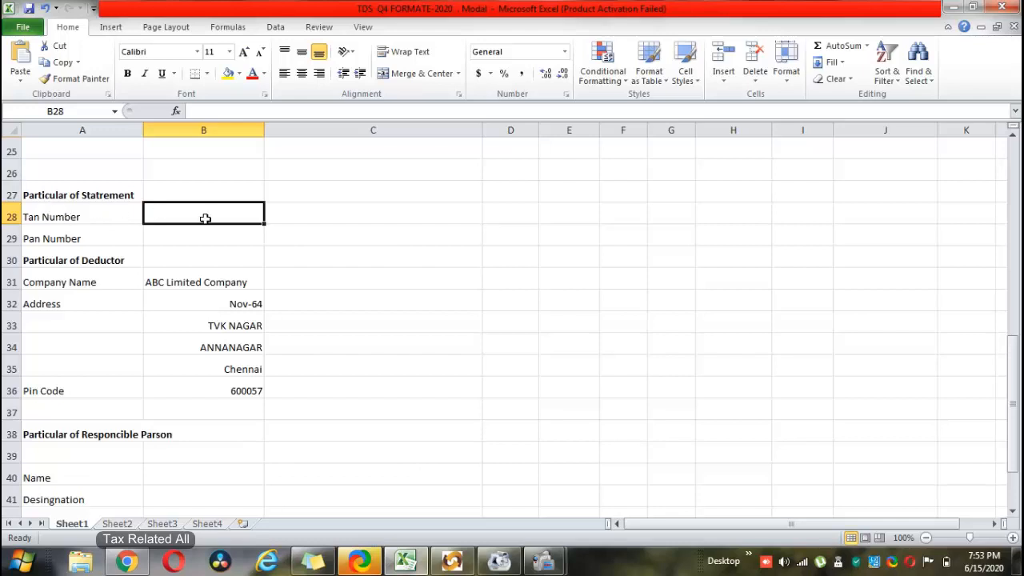
pyautogui.click(61, 219)
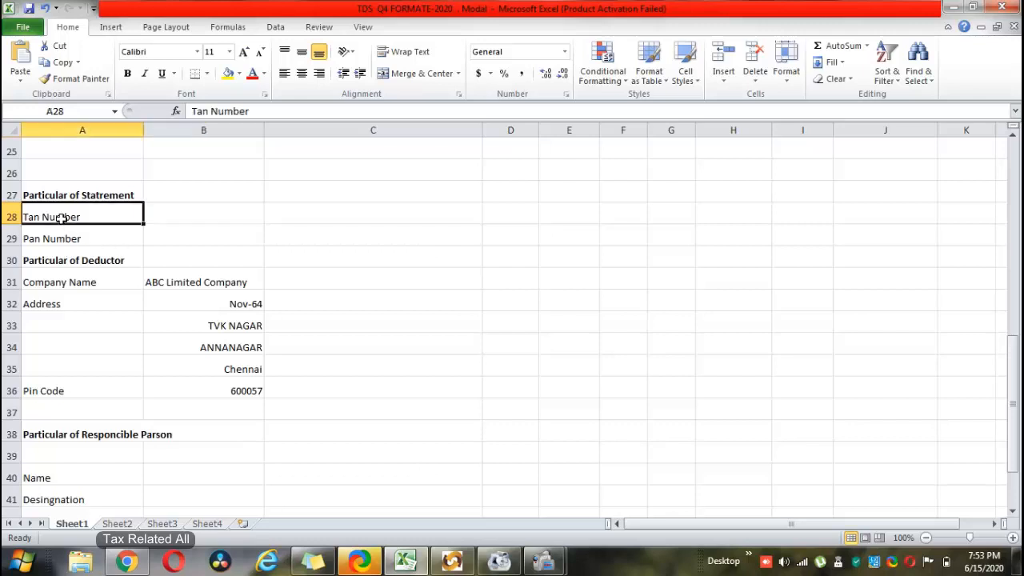
pyautogui.click(82, 267)
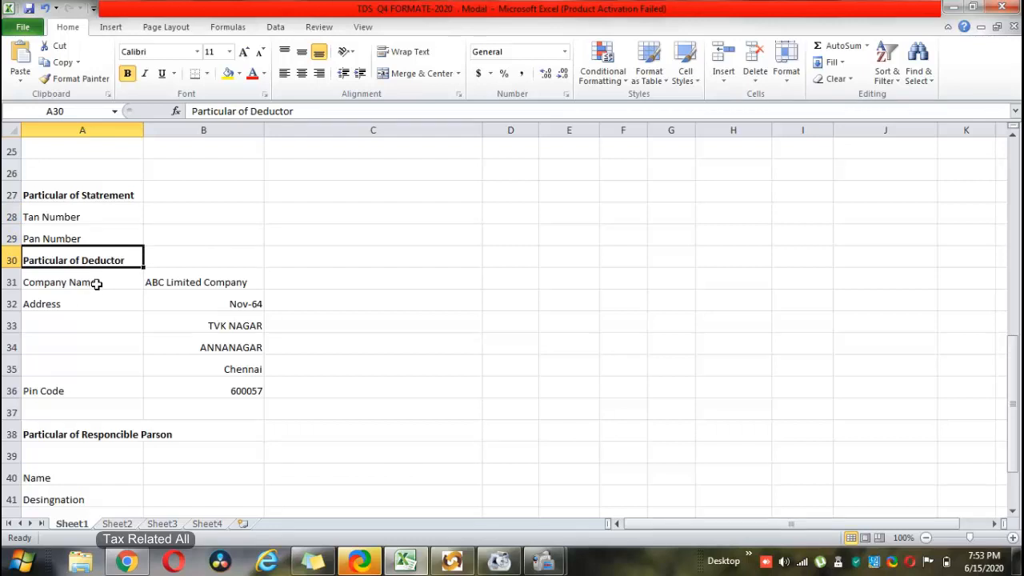
pyautogui.click(153, 283)
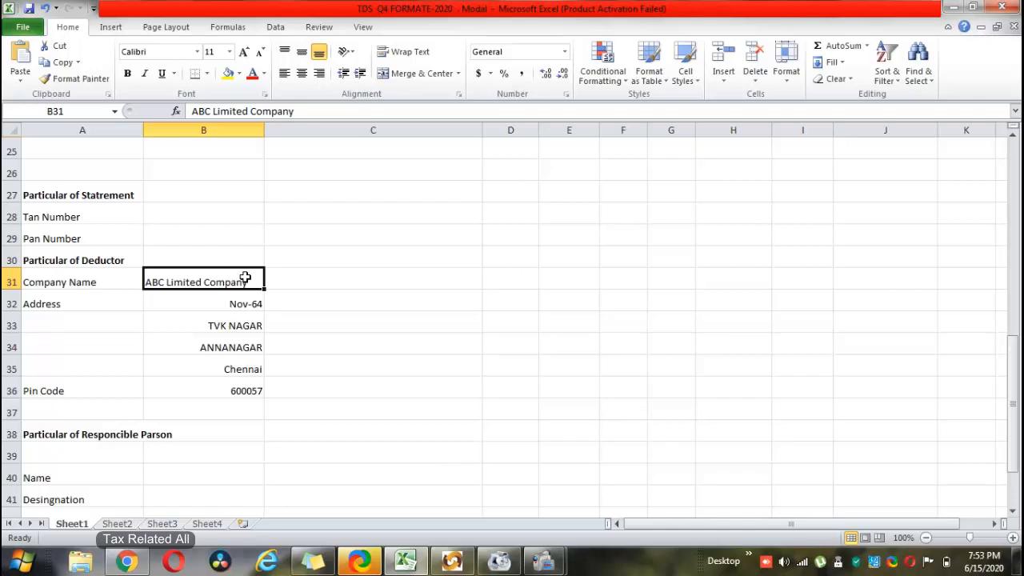
pyautogui.click(33, 306)
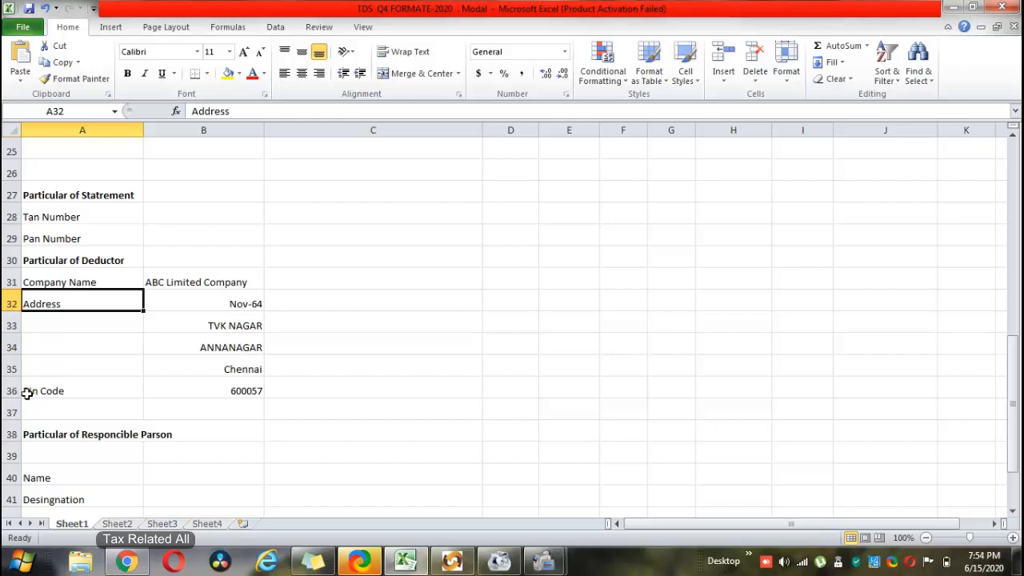
pyautogui.scroll(-1, 149, 355)
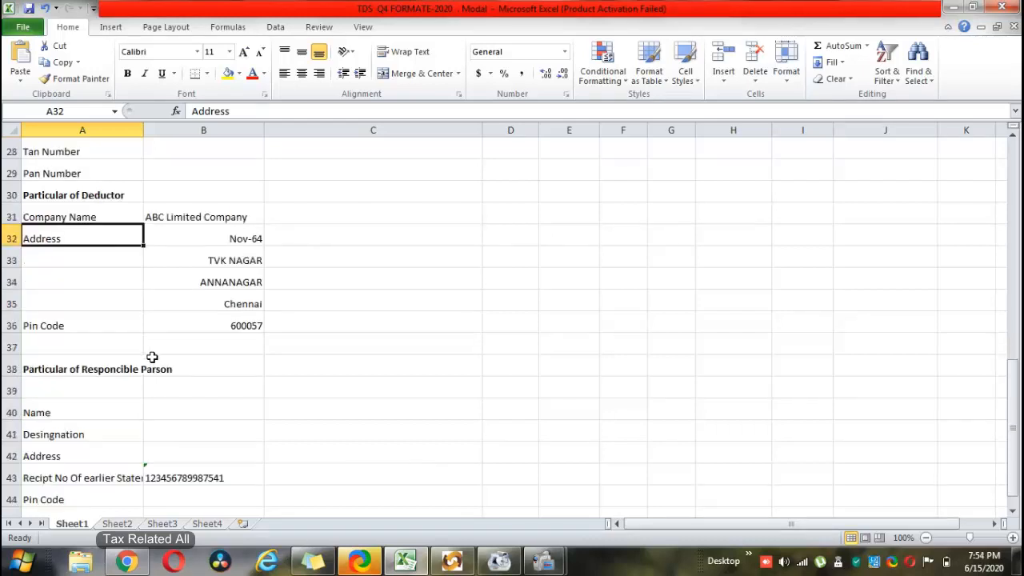
pyautogui.scroll(-2, 150, 355)
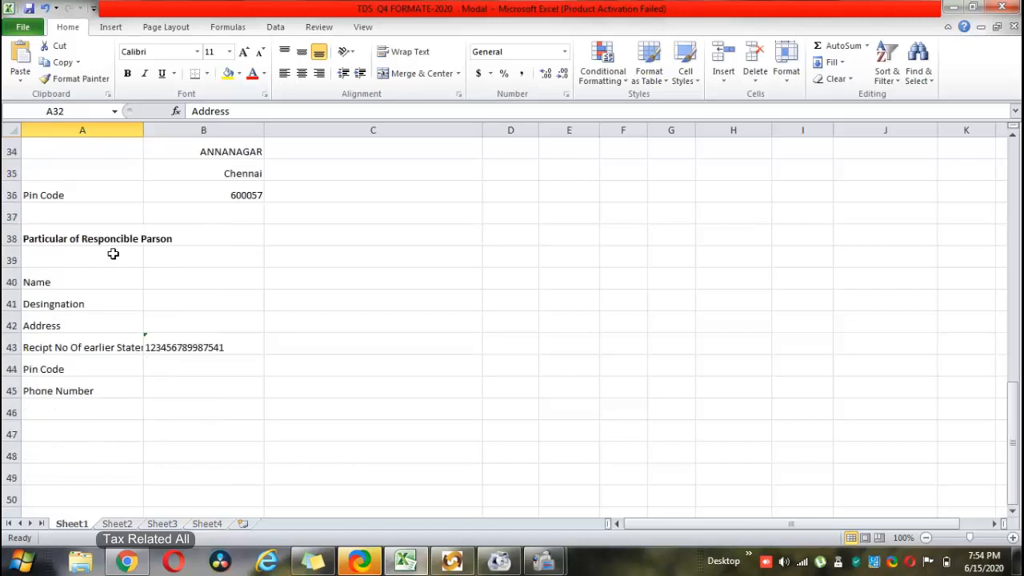
pyautogui.scroll(-1, 122, 255)
pyautogui.scroll(1, 122, 254)
pyautogui.scroll(1, 42, 244)
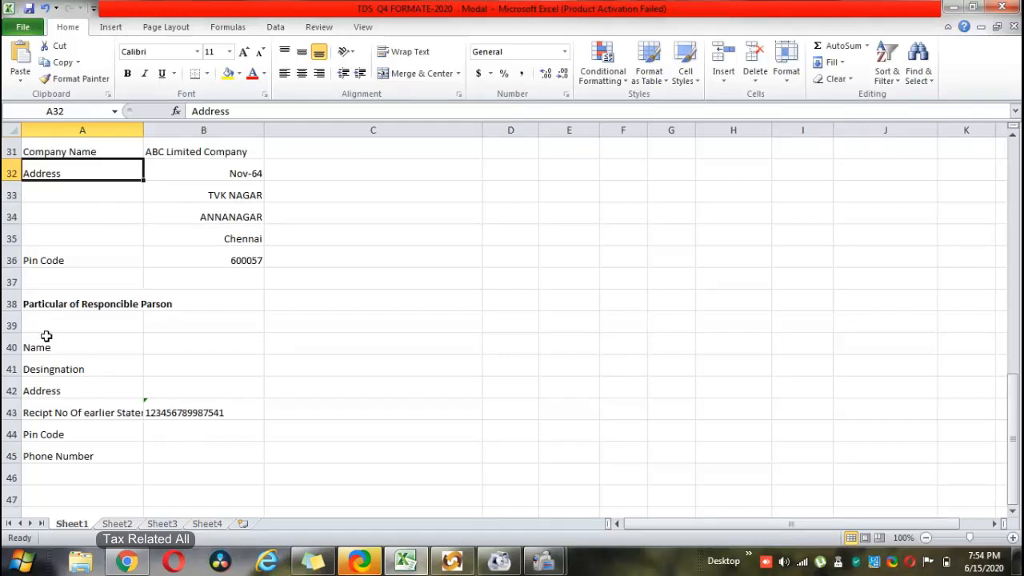
pyautogui.click(42, 361)
pyautogui.click(186, 353)
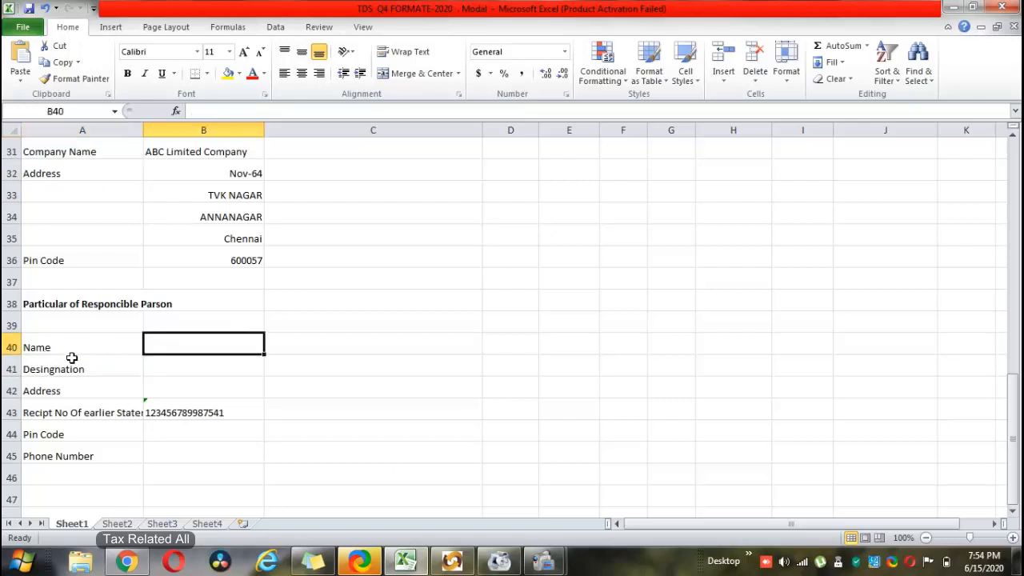
pyautogui.click(185, 366)
pyautogui.click(211, 384)
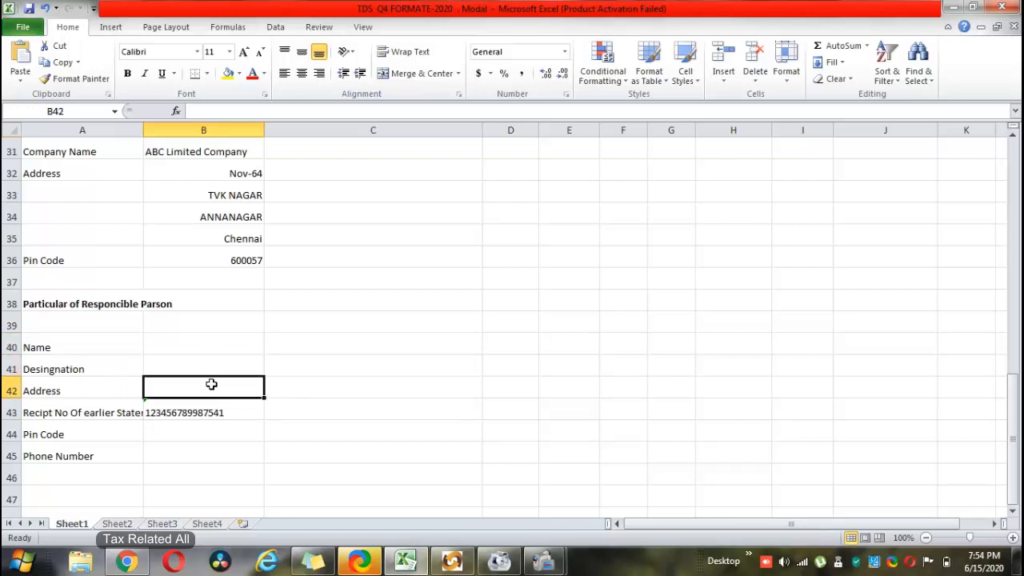
# - In the TDS/TCS utility, enter GHJ as the deductor's Flat No
pyautogui.click(449, 560)
pyautogui.scroll(-3, 700, 272)
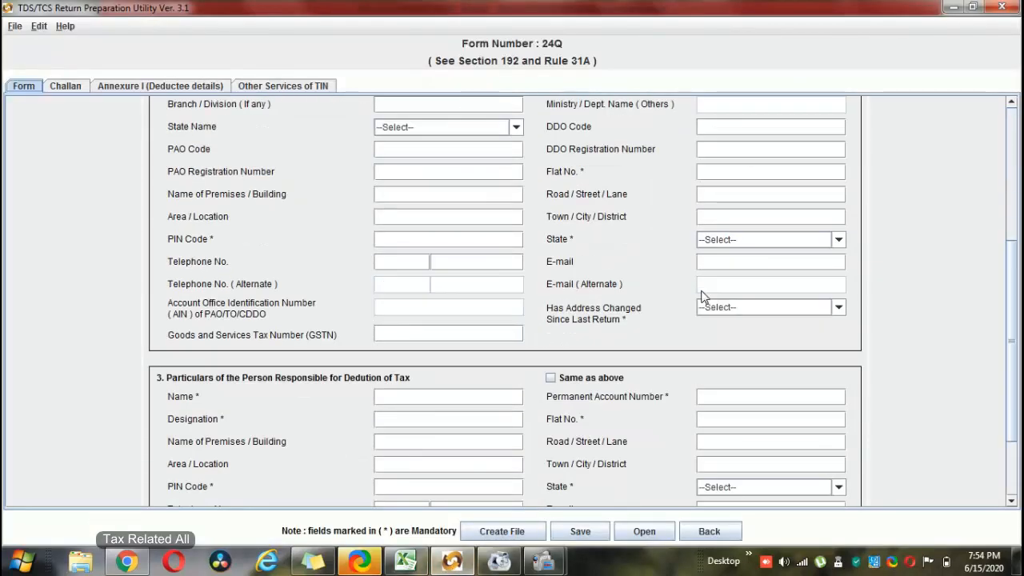
pyautogui.click(551, 380)
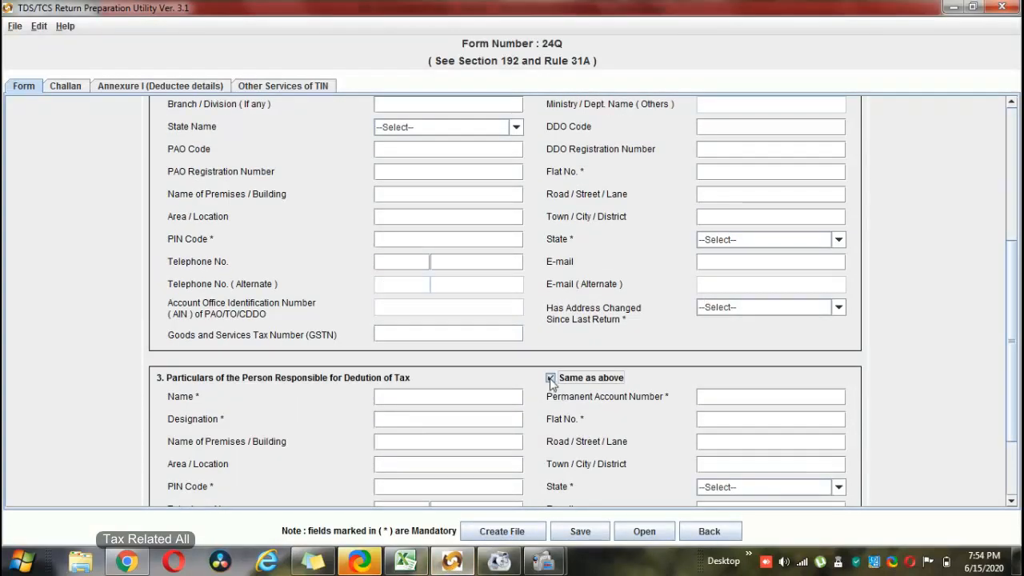
pyautogui.click(552, 380)
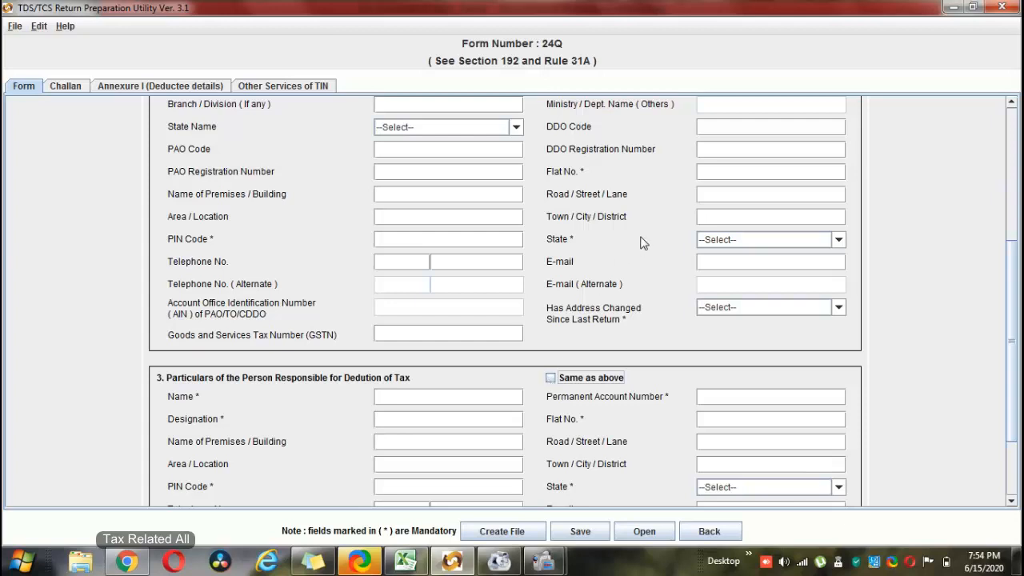
pyautogui.click(718, 176)
pyautogui.write('GHJ')
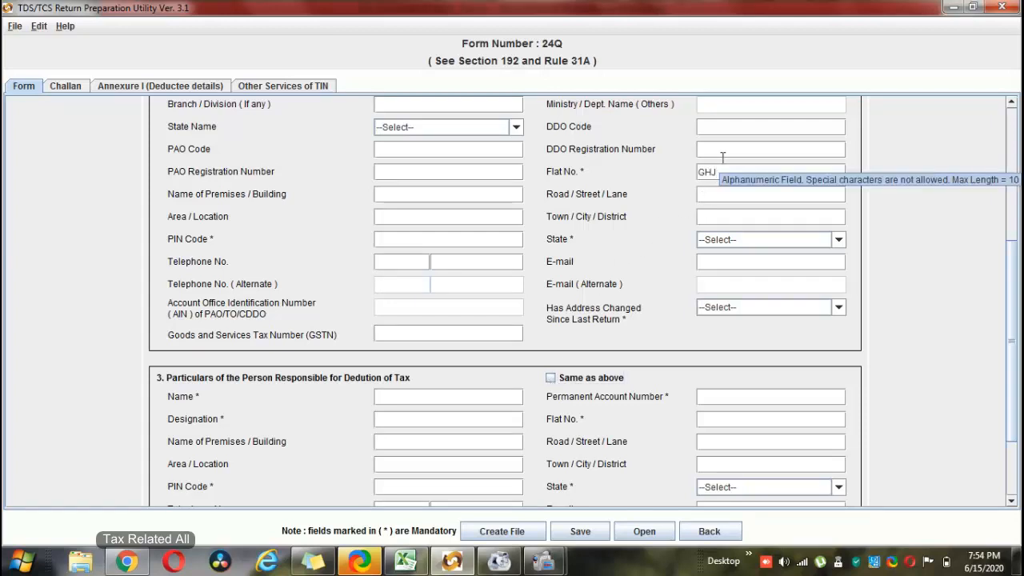
# - Tick 'Same as above' to copy the address into section 3, then return to Excel
pyautogui.click(550, 378)
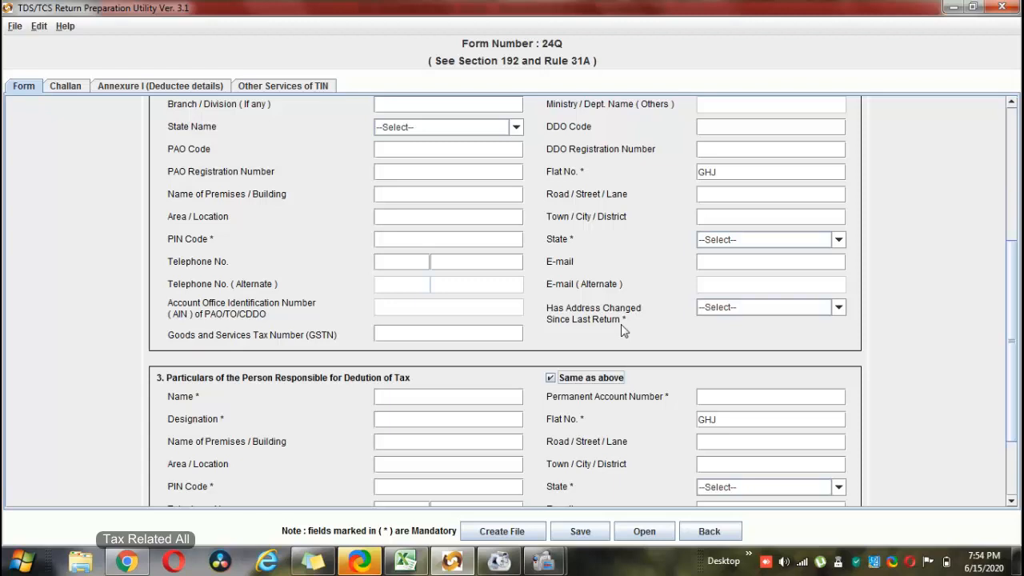
pyautogui.scroll(-4, 621, 324)
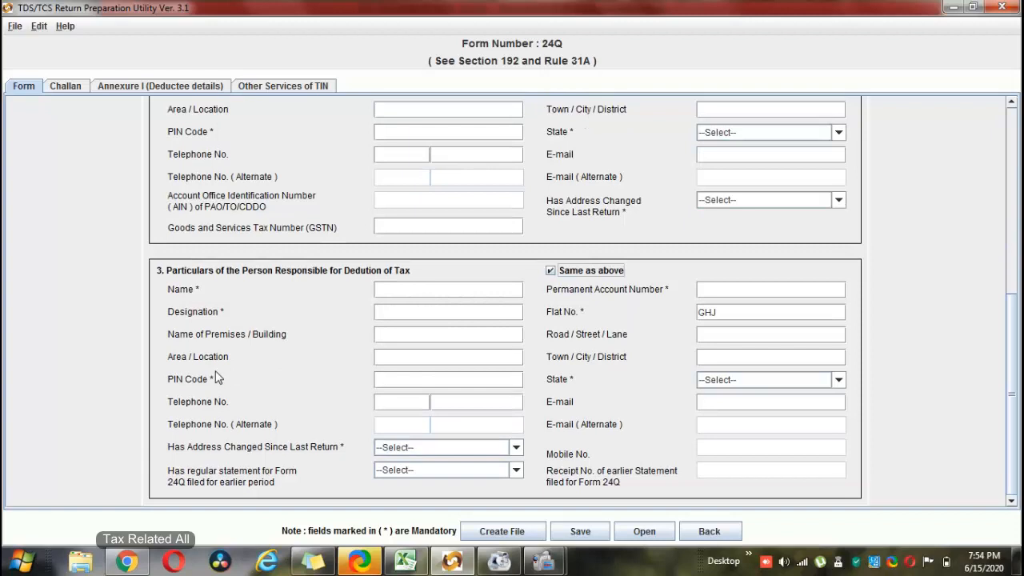
pyautogui.click(392, 378)
pyautogui.click(406, 561)
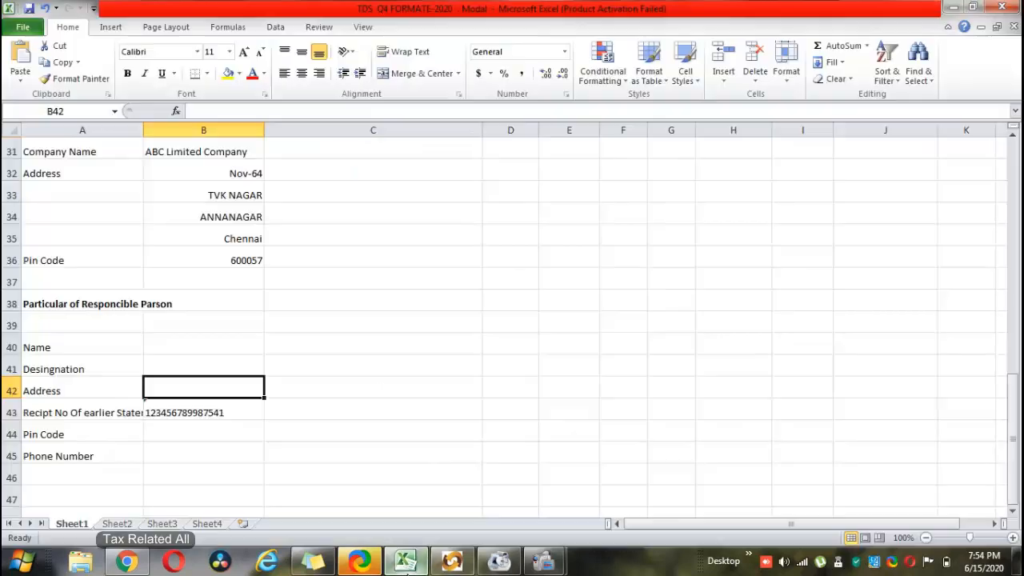
pyautogui.scroll(-1, 95, 314)
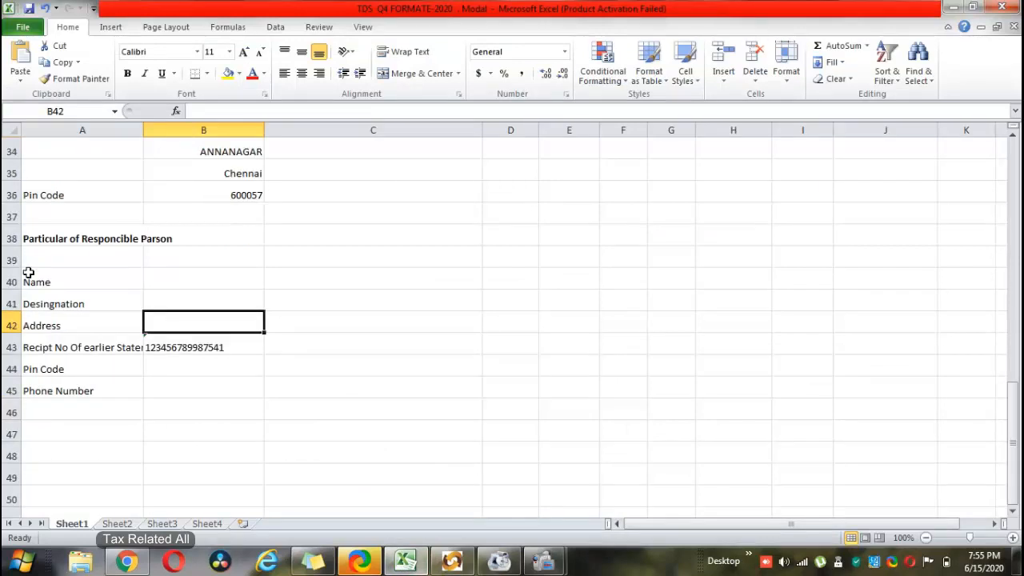
pyautogui.click(59, 352)
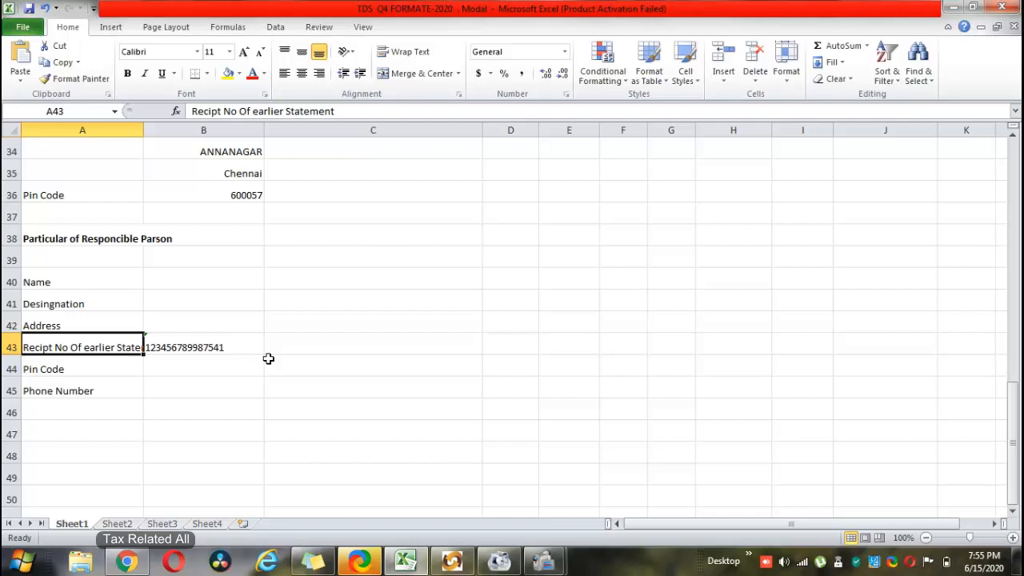
pyautogui.click(75, 387)
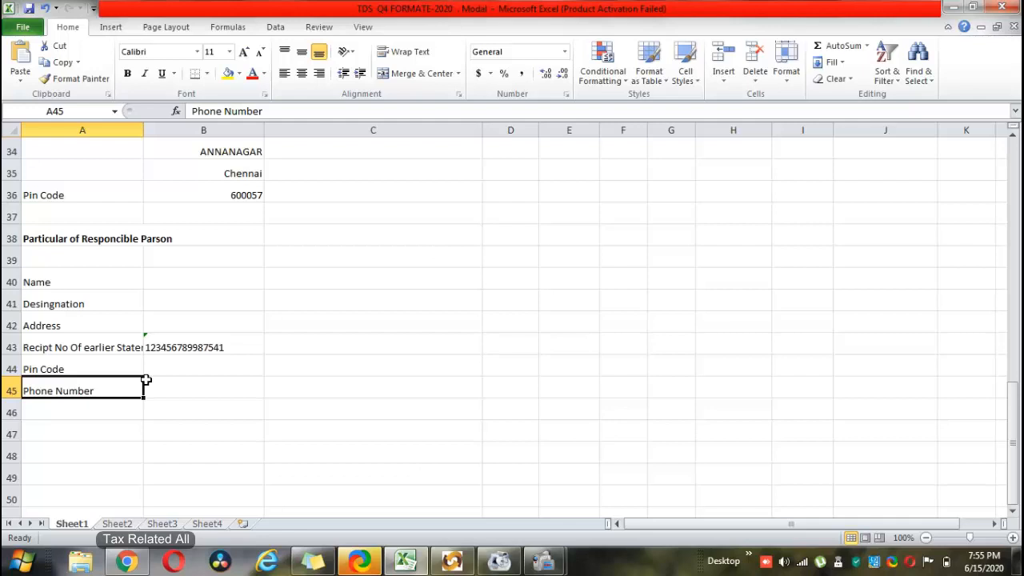
pyautogui.scroll(4, 331, 302)
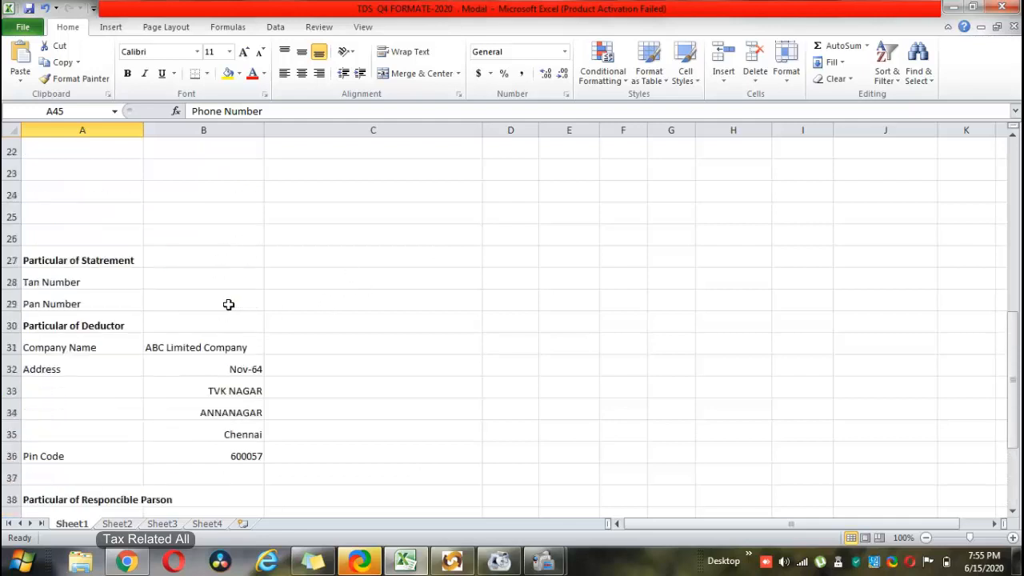
pyautogui.scroll(5, 165, 277)
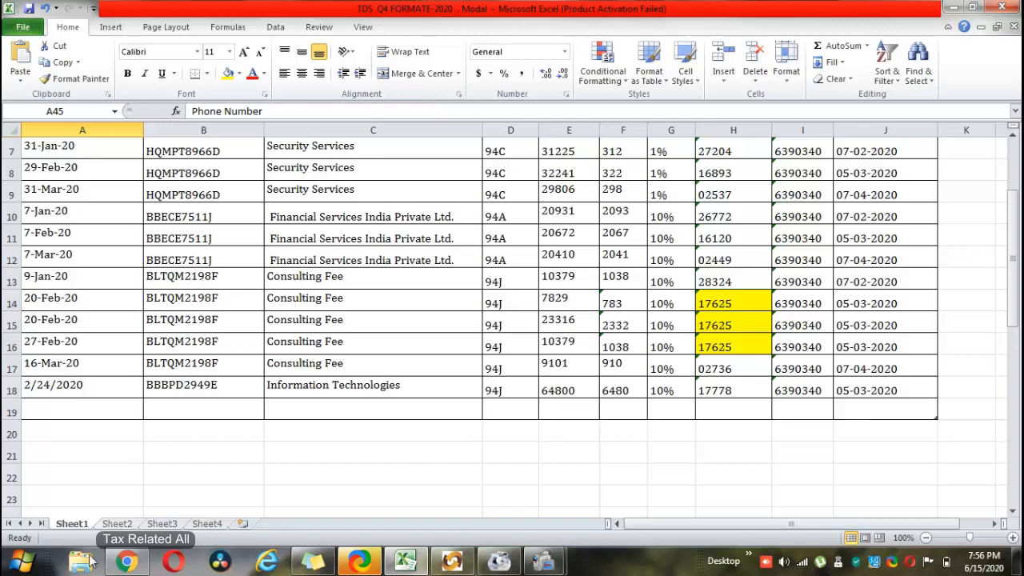
pyautogui.click(117, 524)
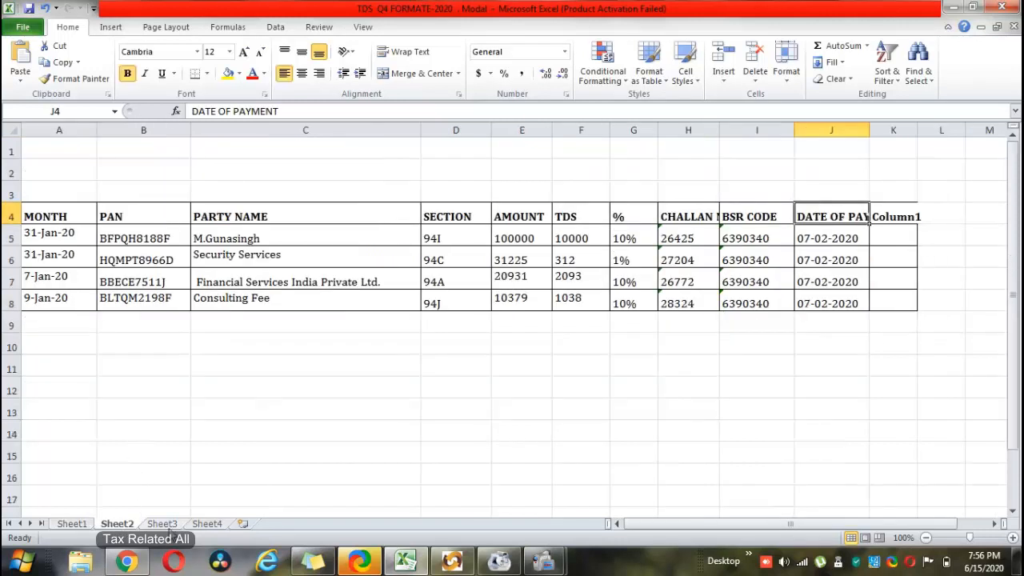
pyautogui.click(72, 528)
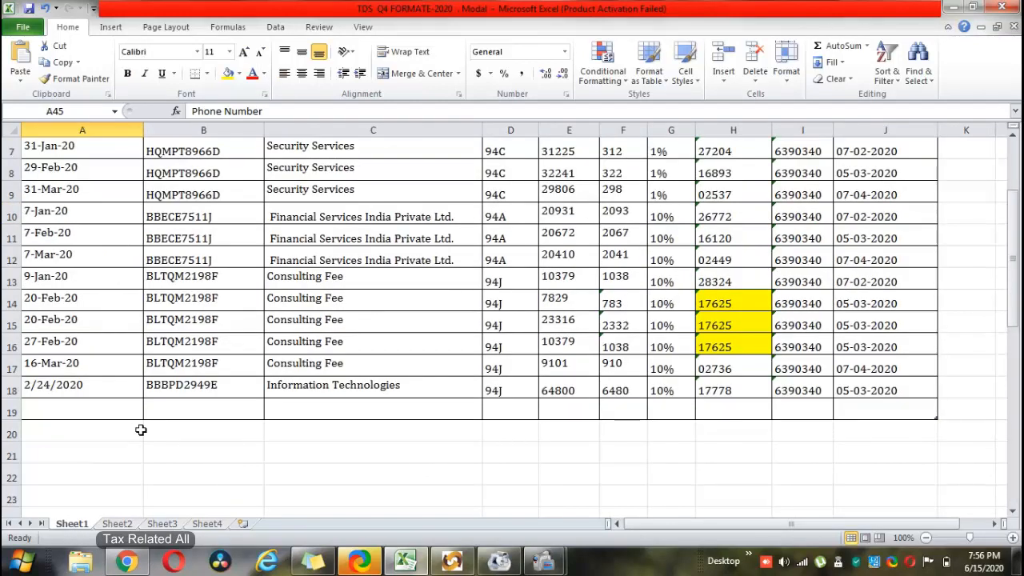